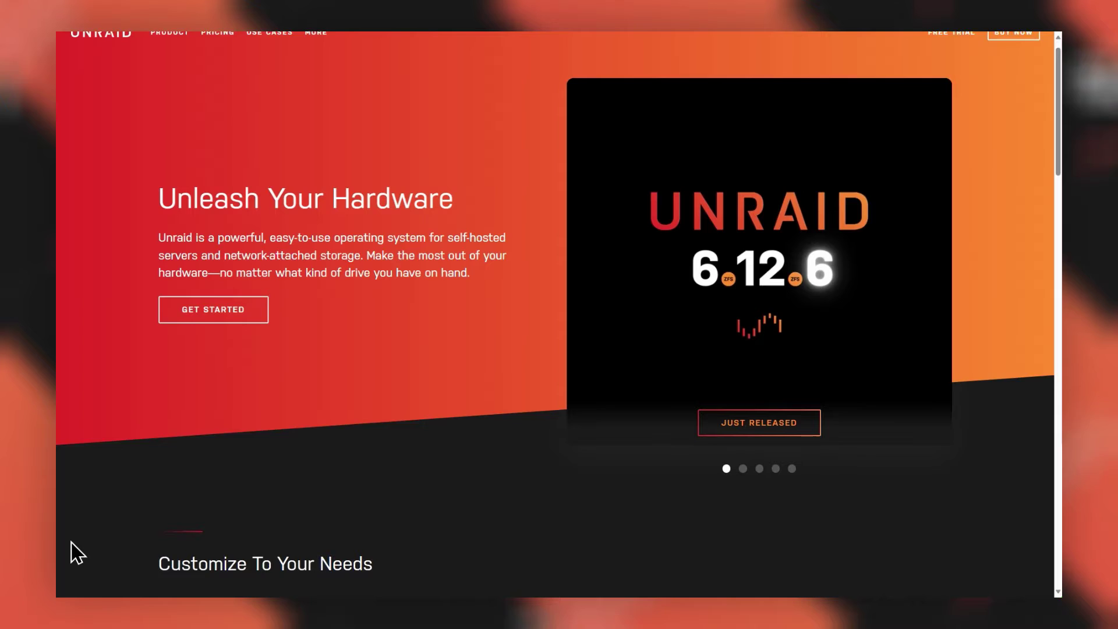
Scroll down the Unraid homepage to the Customize To Your Needs feature cards
scroll(78, 553, "down", 2)
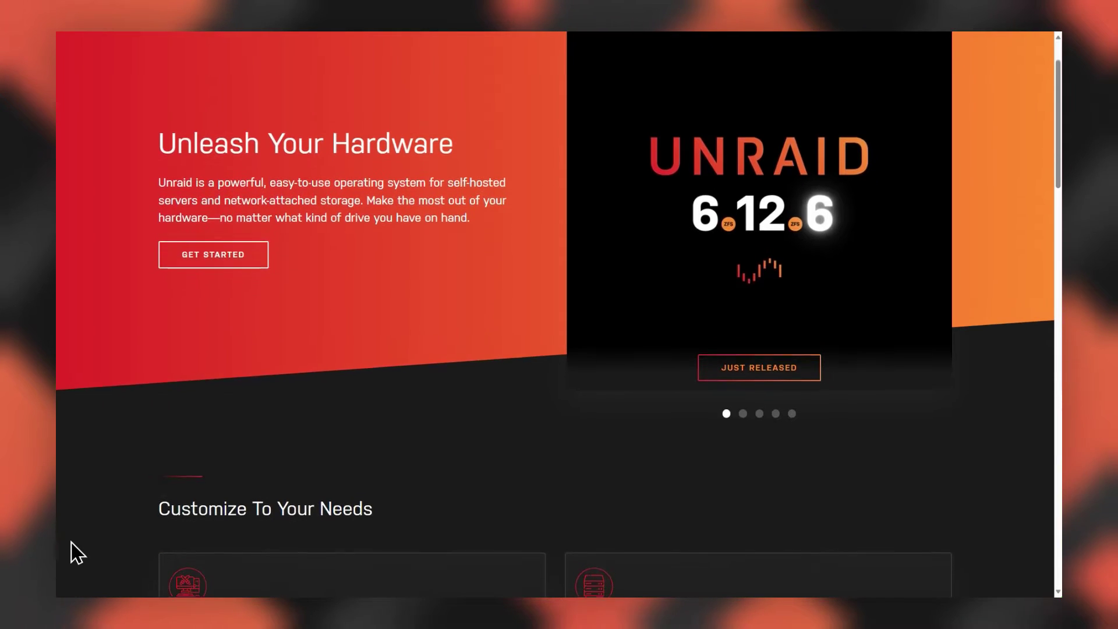
scroll(77, 554, "down", 2)
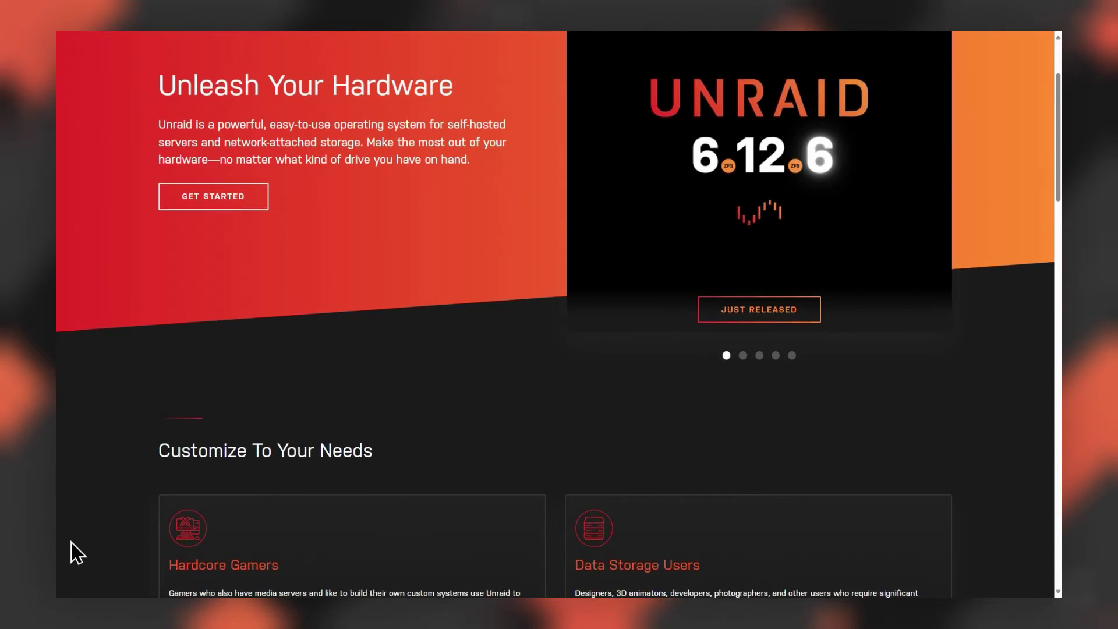
scroll(78, 553, "down", 2)
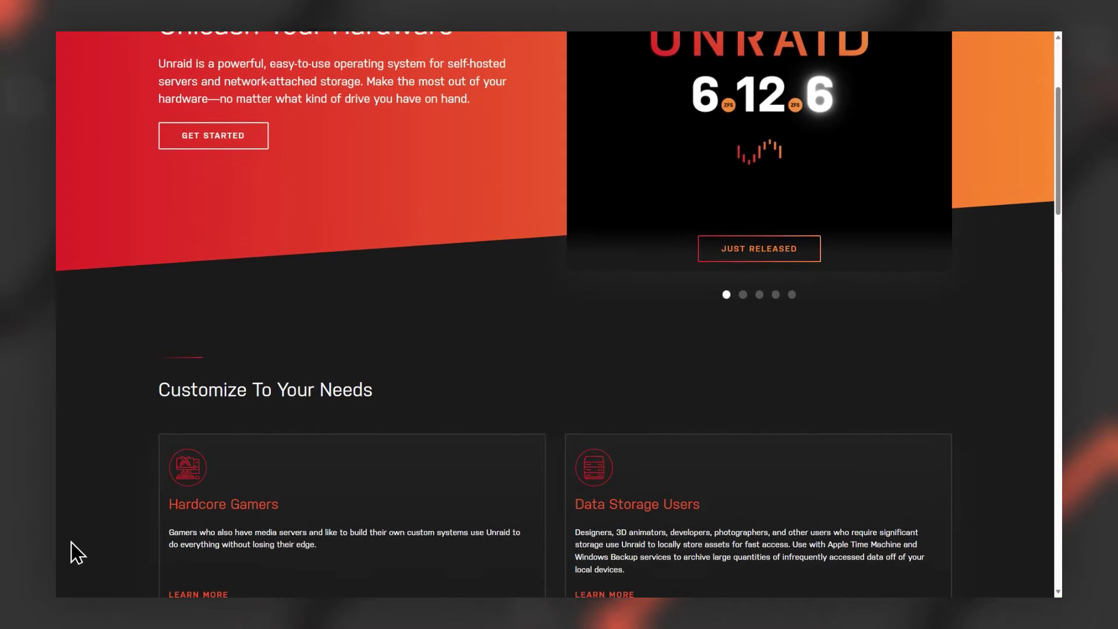
scroll(78, 554, "down", 1)
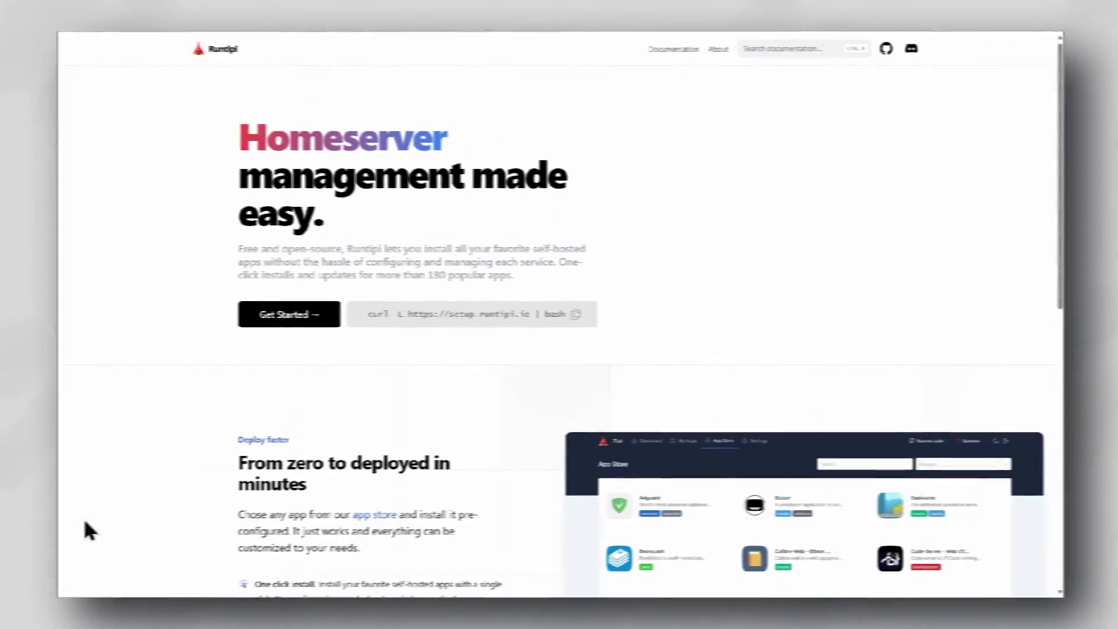
Scroll past Runtipi's app store preview, then down Start9's page to its server image
scroll(87, 530, "down", 1)
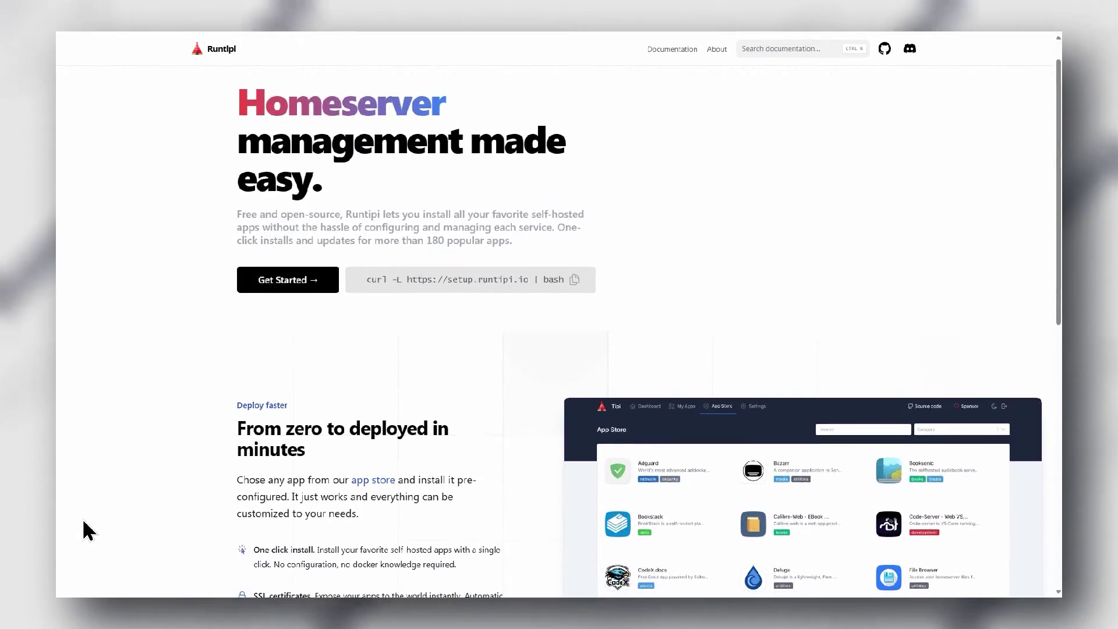
scroll(87, 530, "down", 1)
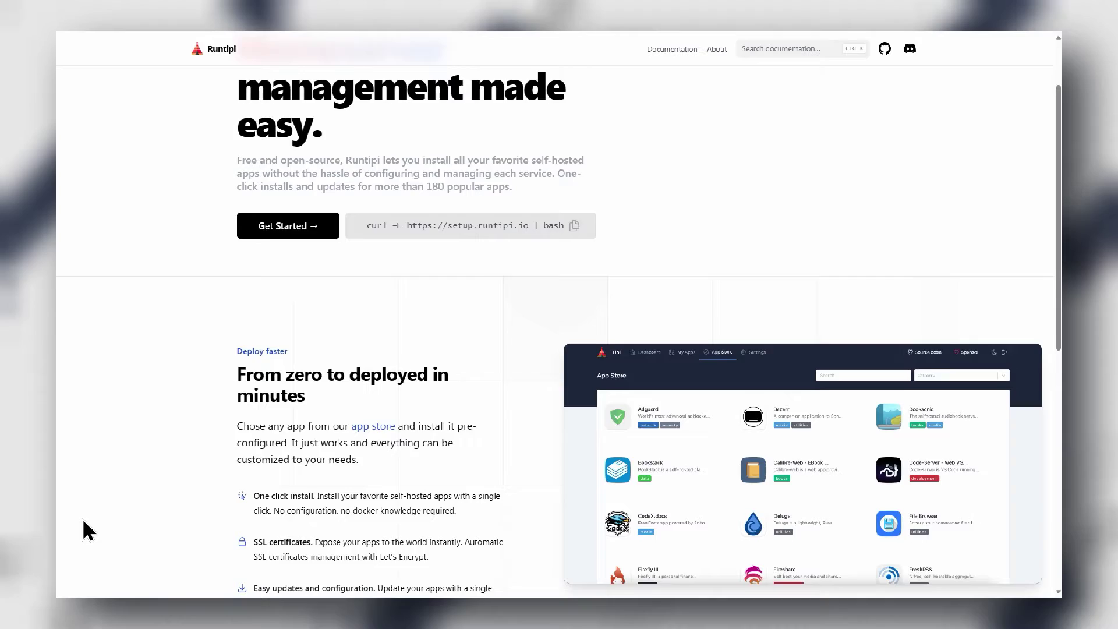
scroll(88, 530, "down", 2)
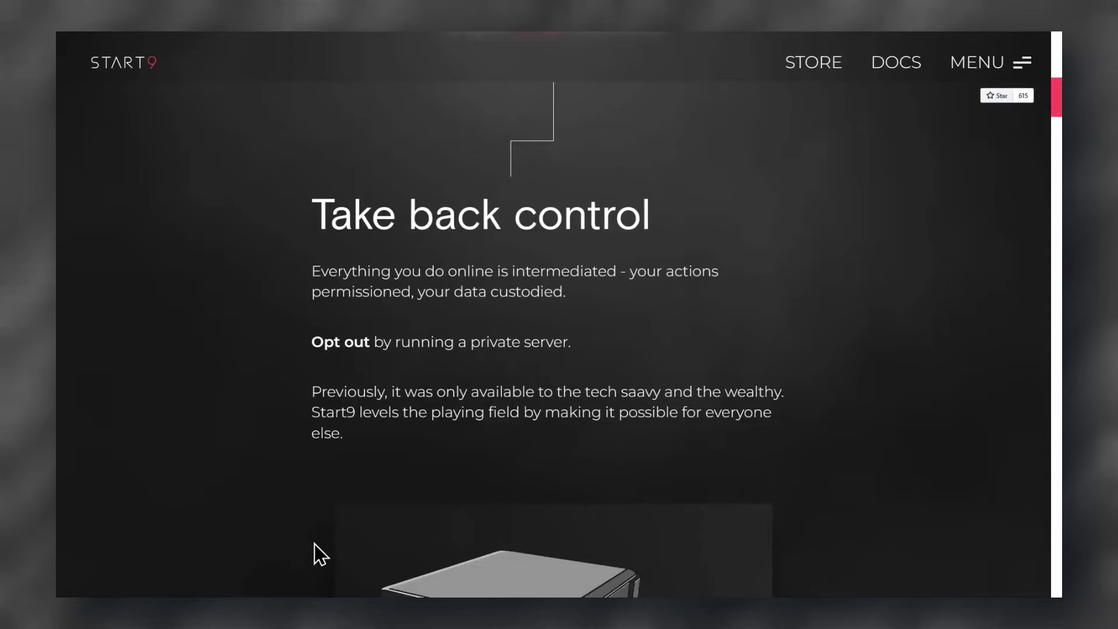
scroll(111, 502, "down", 2)
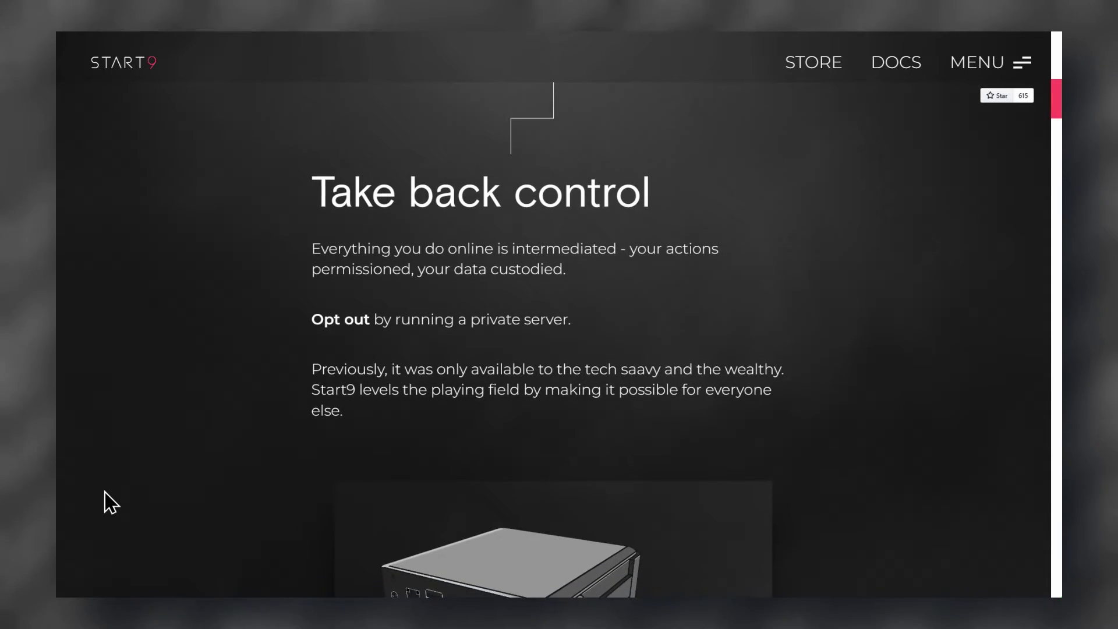
scroll(111, 502, "down", 2)
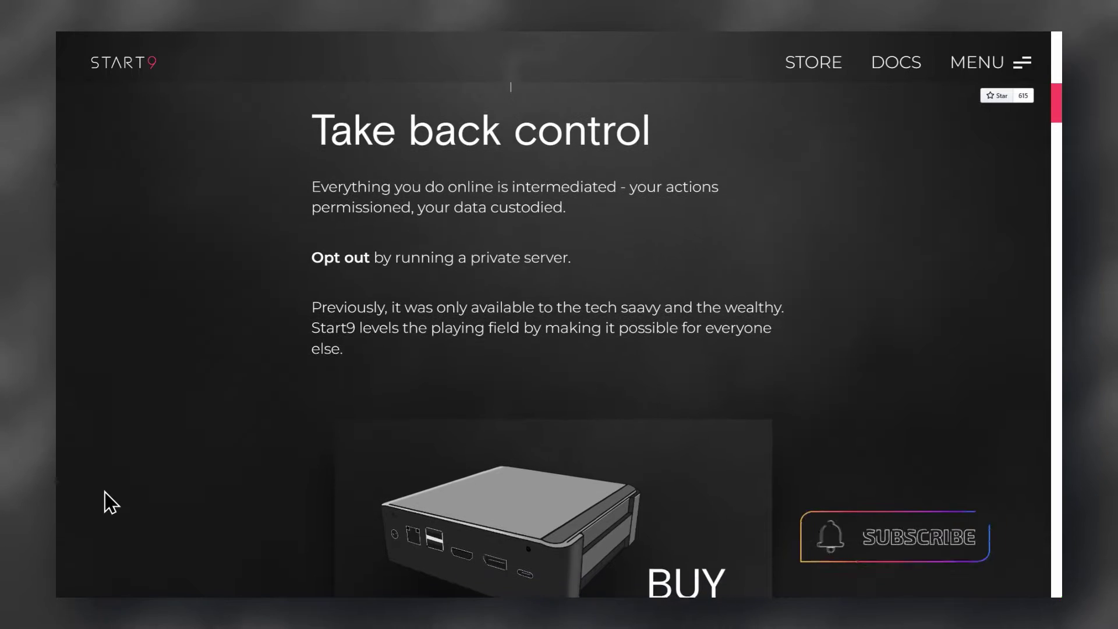
scroll(111, 502, "down", 2)
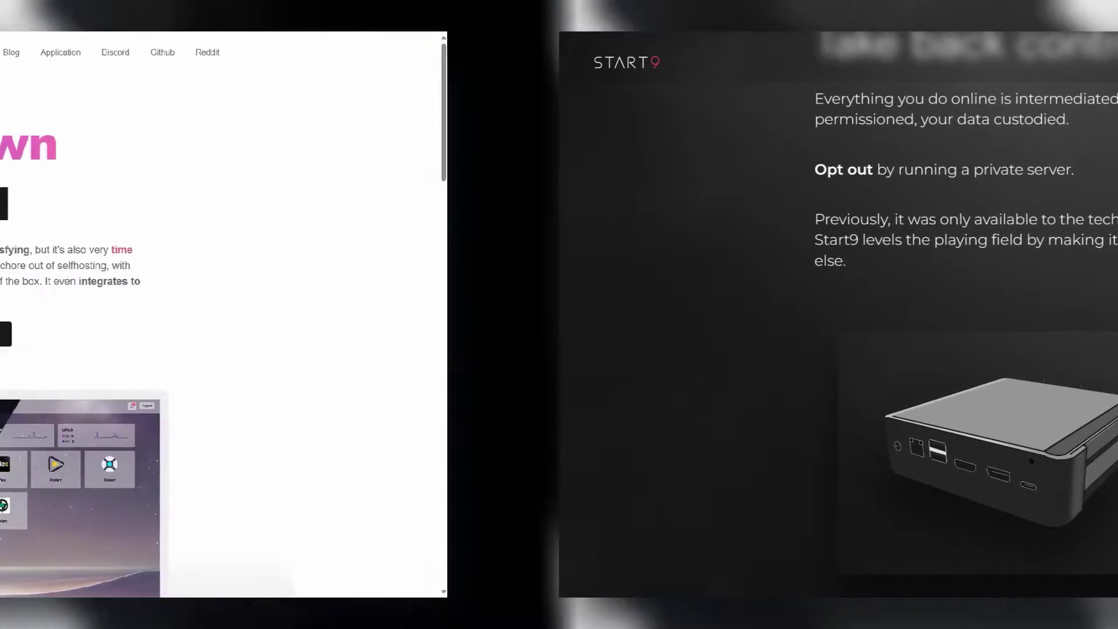
Scroll the Cosmos homepage from the 'Your Own' headline down to the dashboard screenshot on the monitor
scroll(93, 542, "down", 2)
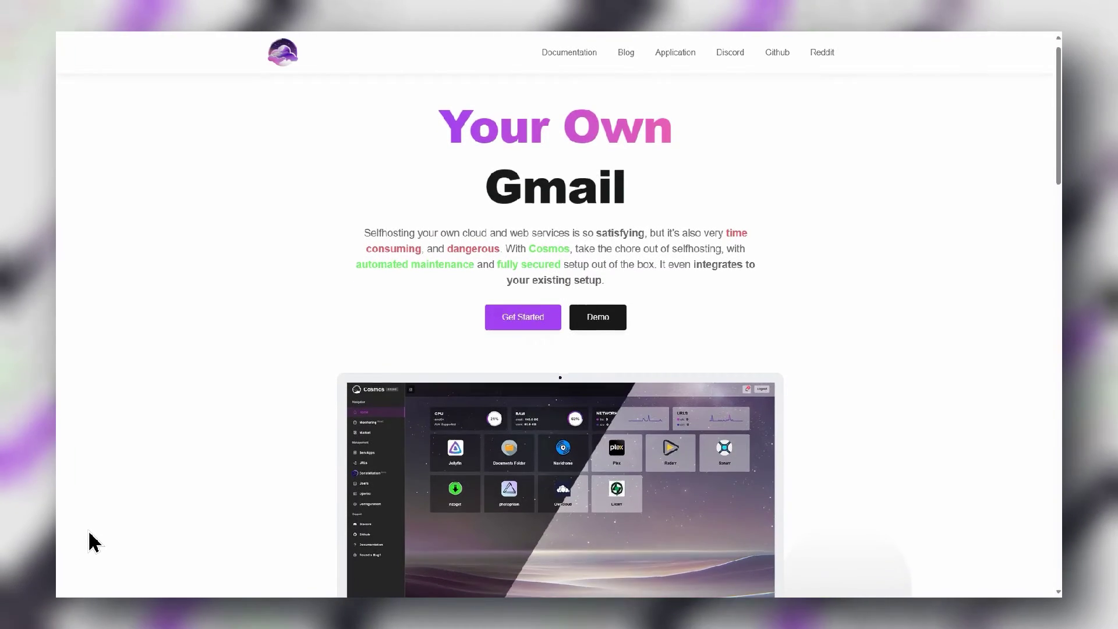
scroll(93, 542, "down", 2)
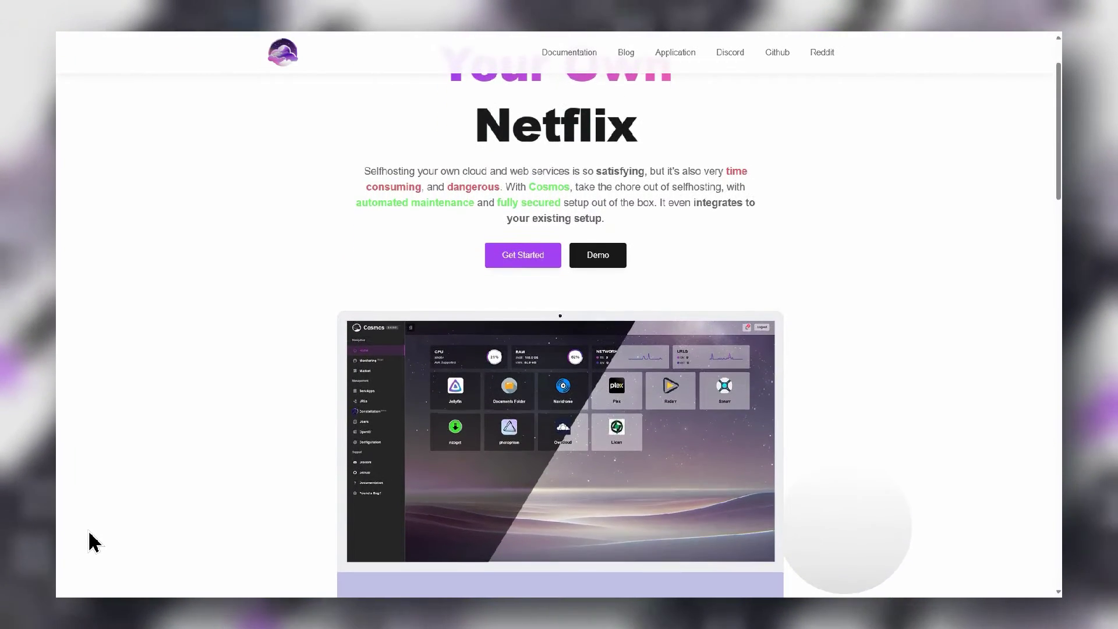
scroll(94, 542, "down", 2)
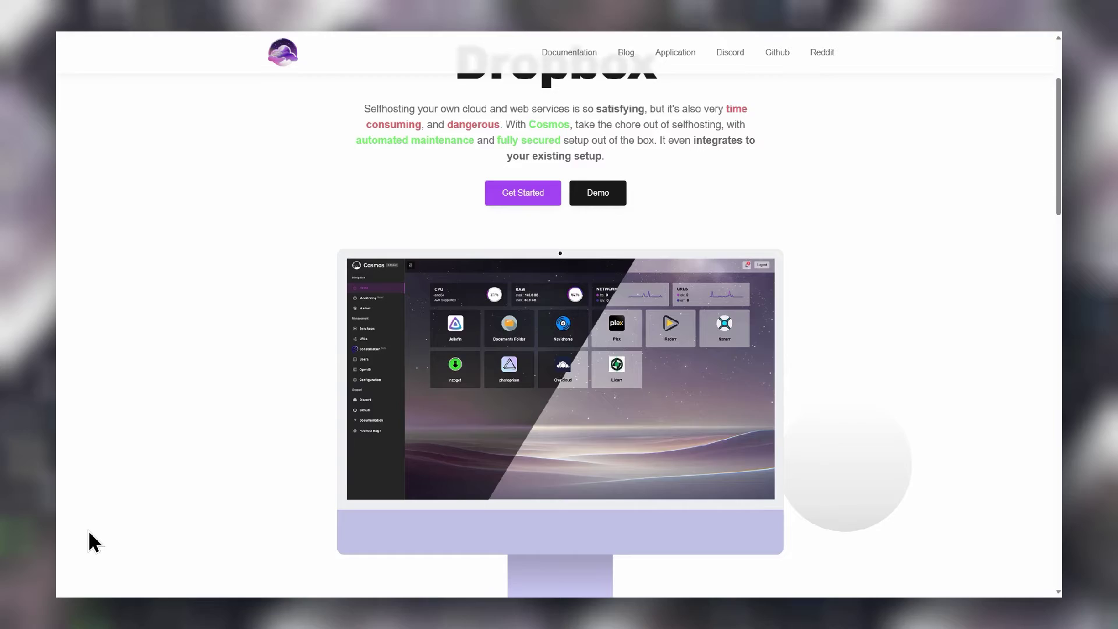
scroll(93, 542, "down", 2)
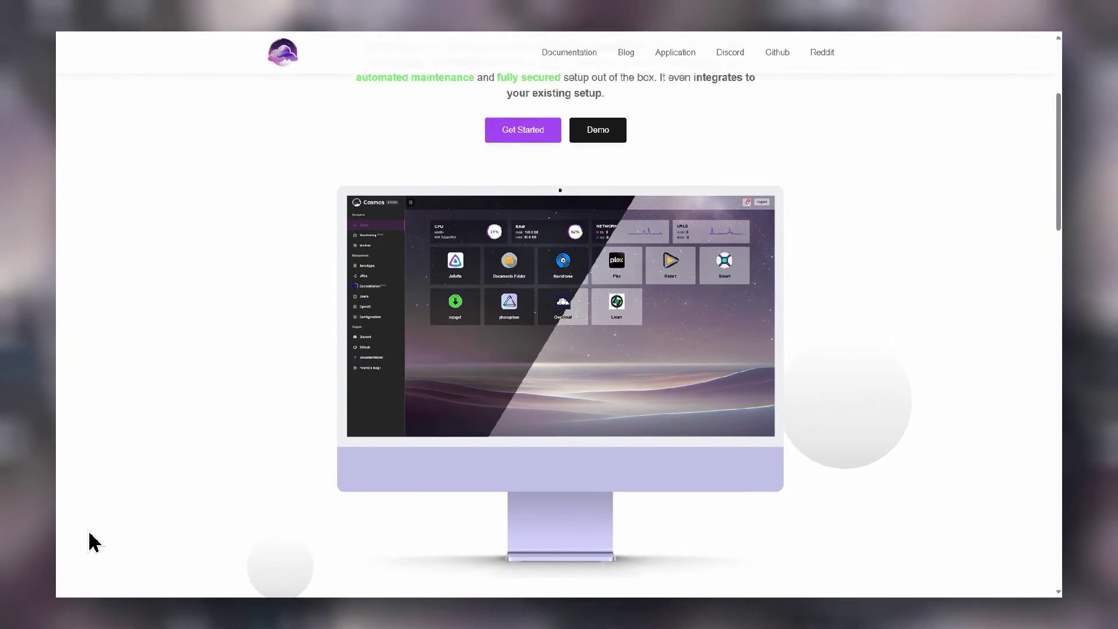
scroll(93, 542, "down", 2)
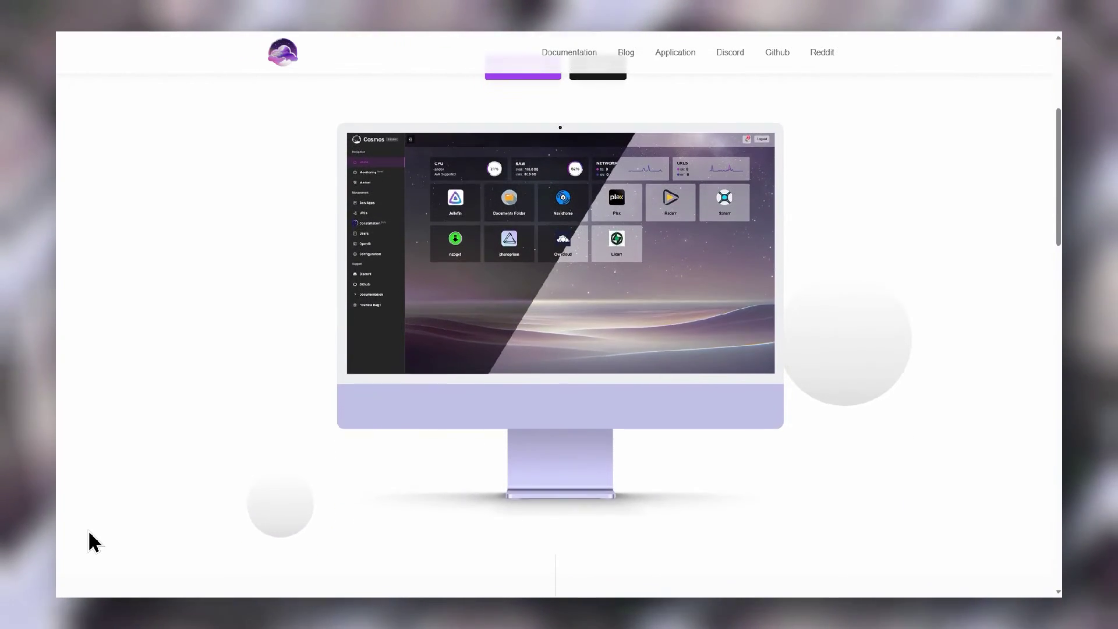
scroll(93, 541, "down", 2)
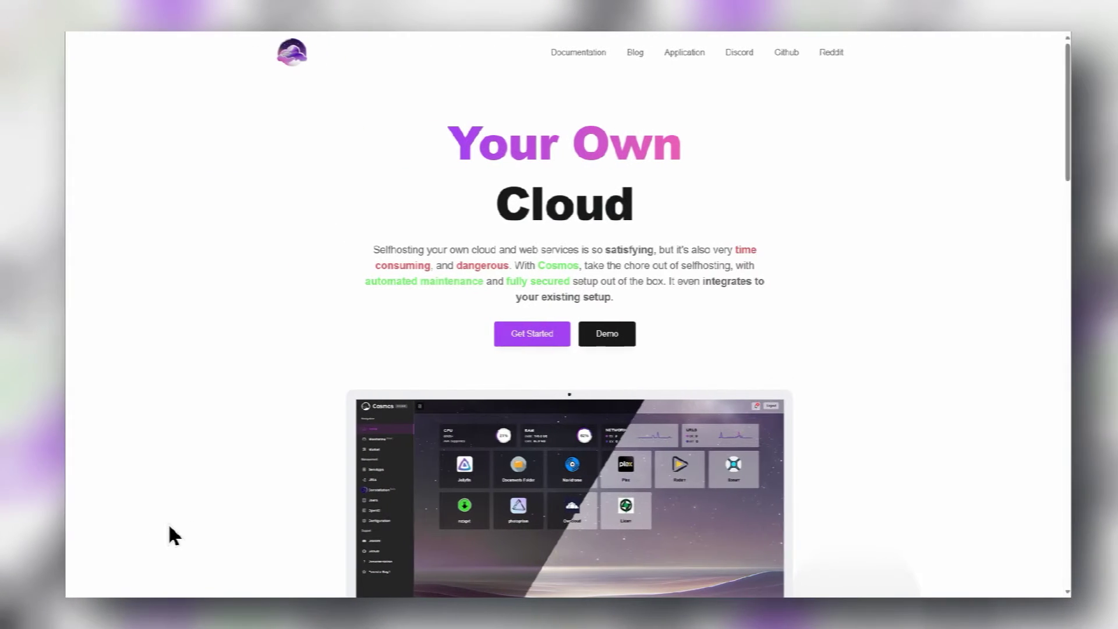
scroll(93, 542, "down", 2)
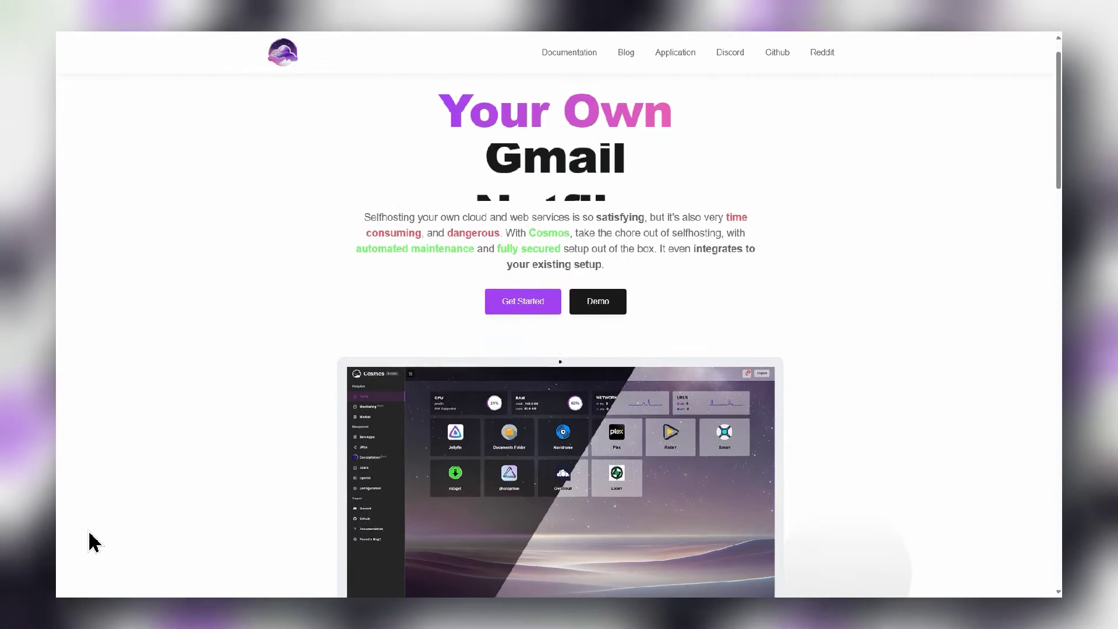
scroll(93, 541, "down", 2)
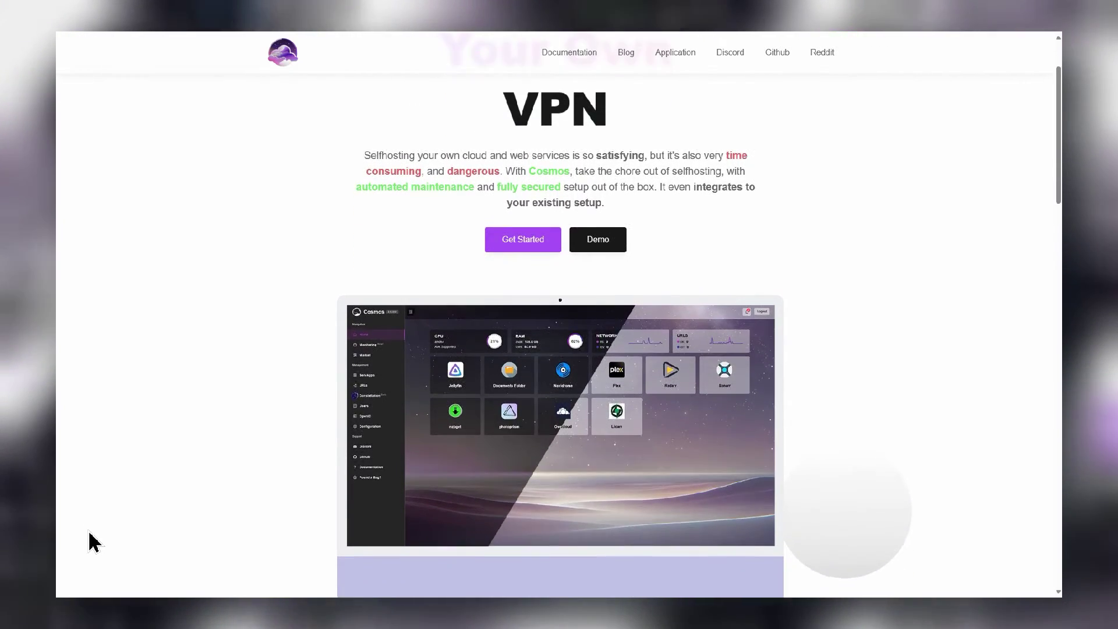
scroll(93, 542, "down", 2)
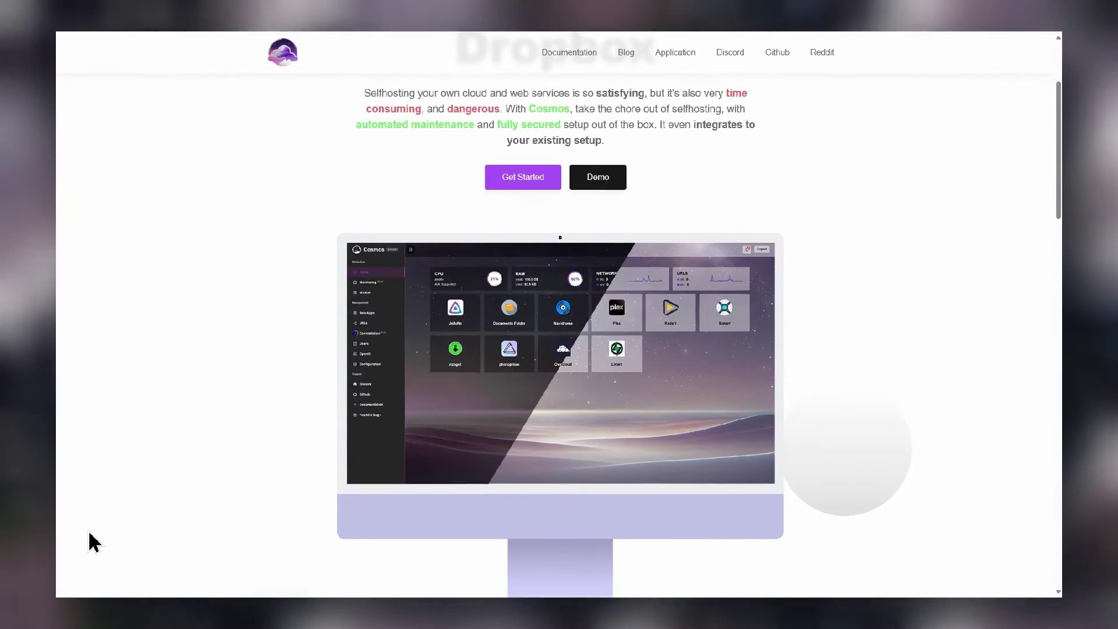
scroll(94, 541, "down", 2)
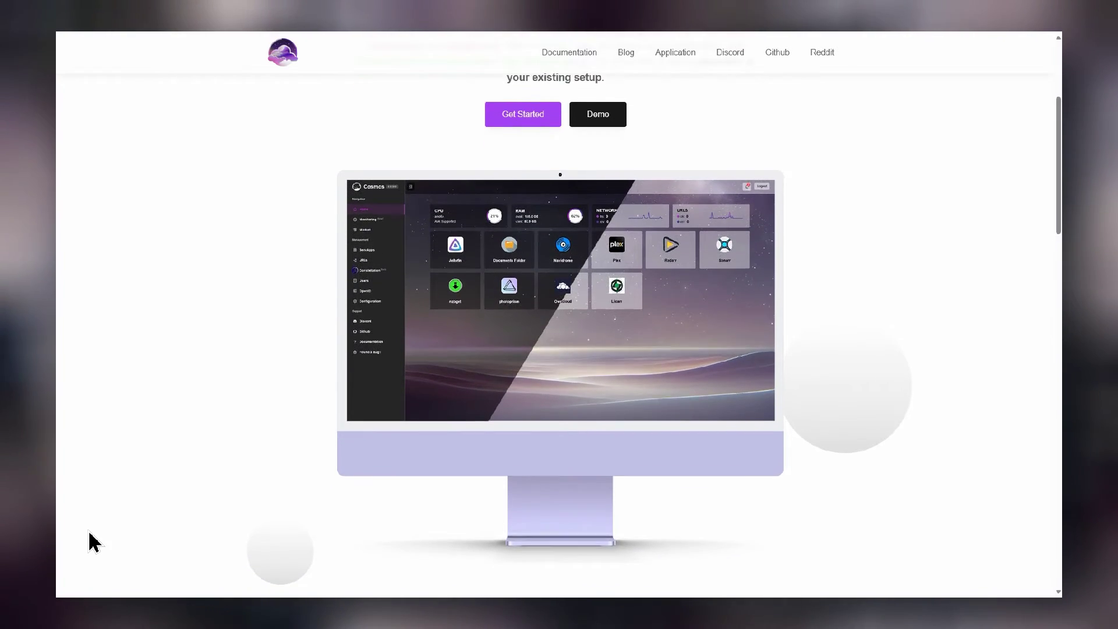
scroll(93, 541, "down", 1)
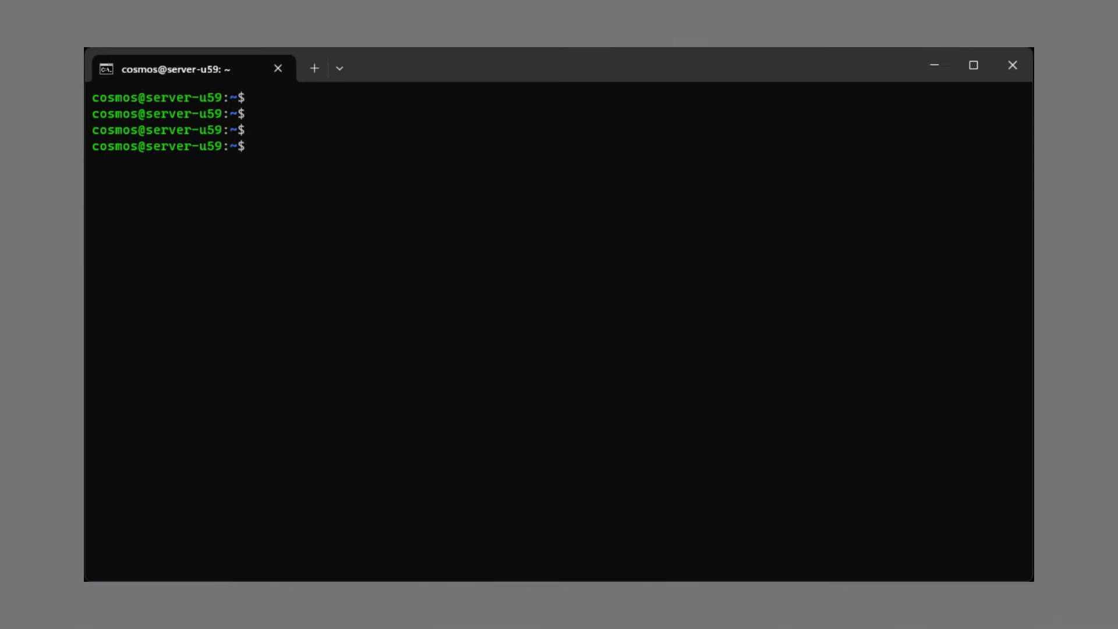
Install Docker on the server by running the get.docker.com script with sudo sh
type("curl -fsSL https://get.docker.com | sudo sh")
key("Return")
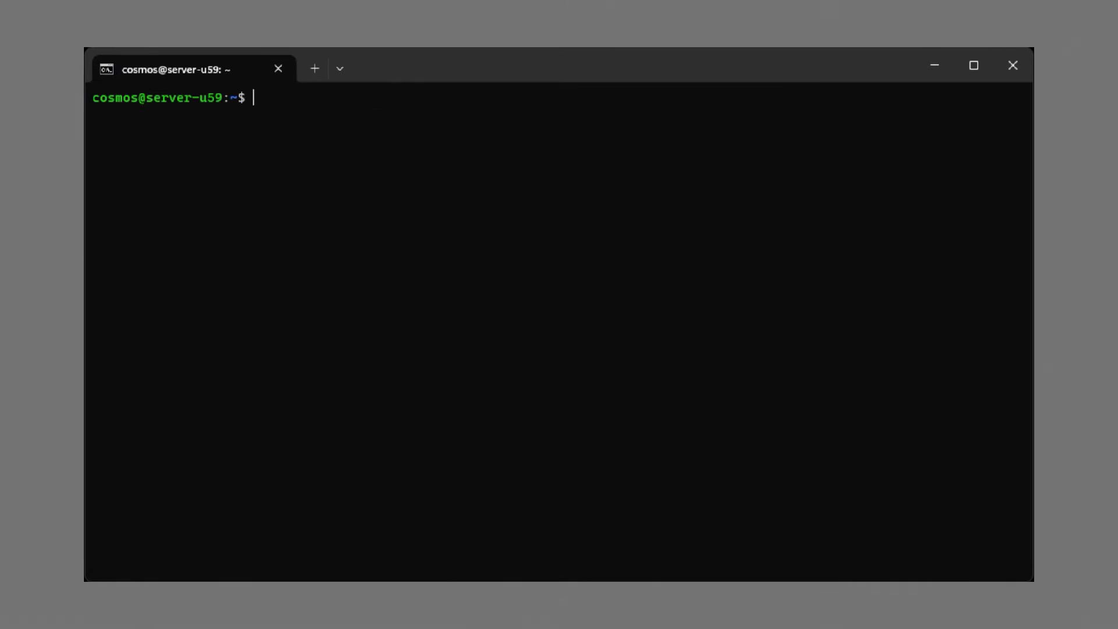
key("Return")
key("Return")
key("Return")
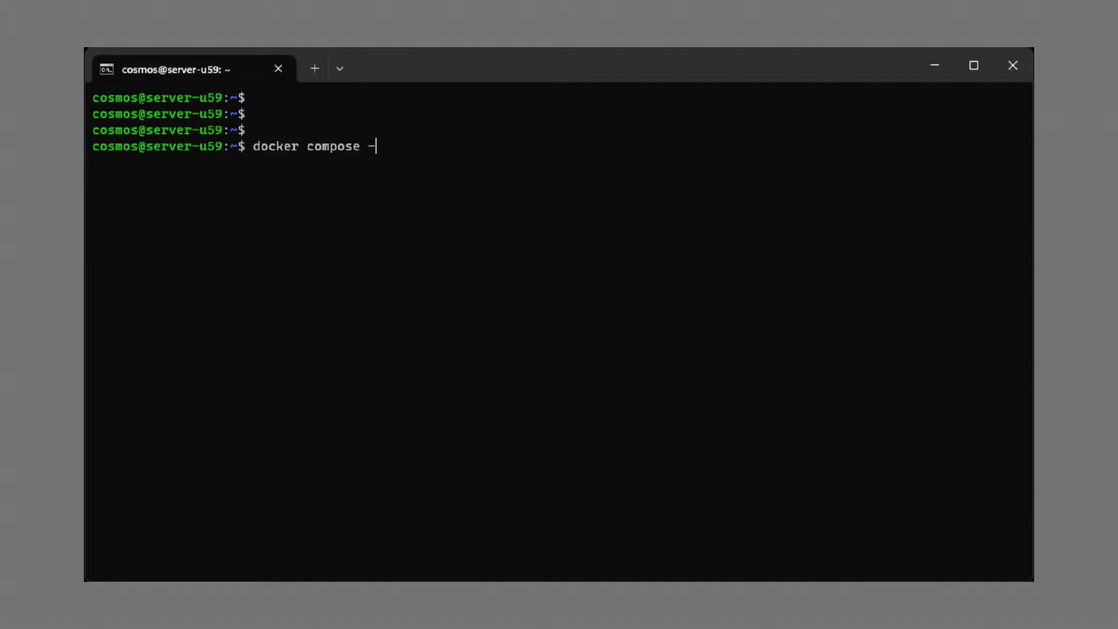
Confirm Docker Compose v2.21.0 is available, clear the screen, and change into ~/cosmos
key("Return")
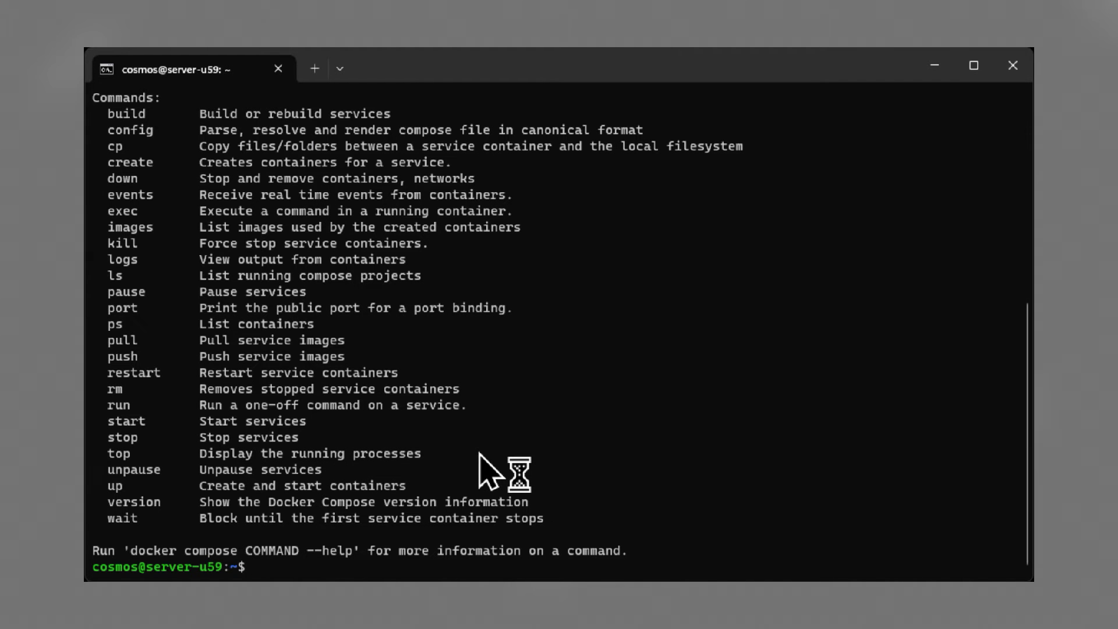
scroll(495, 463, "up", 8)
scroll(495, 463, "down", 8)
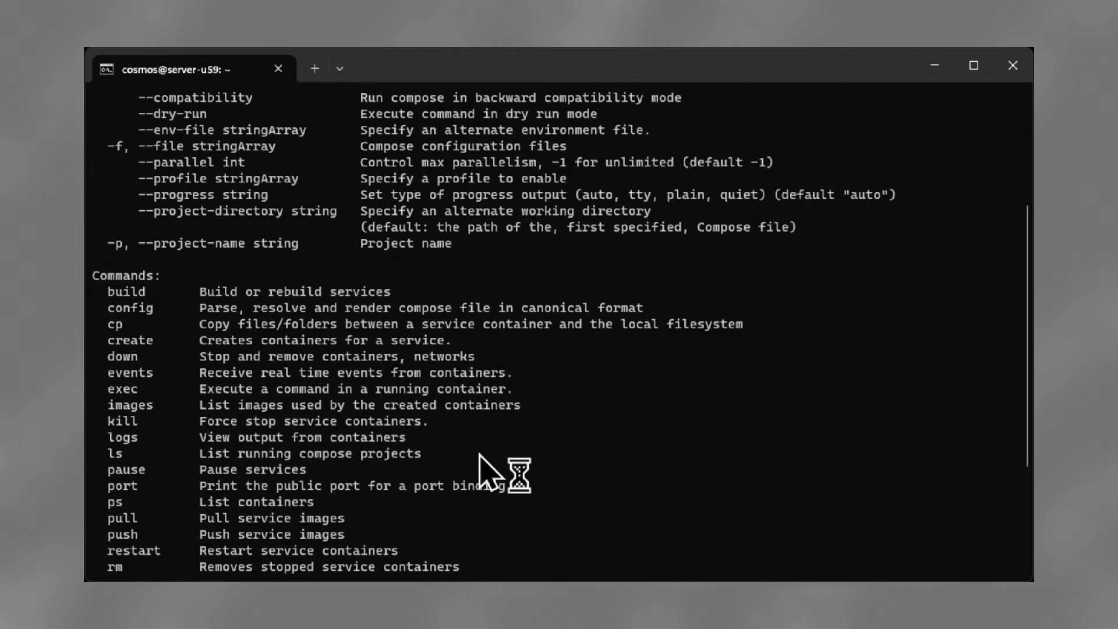
type("clear")
key("Return")
key("Return")
key("Return")
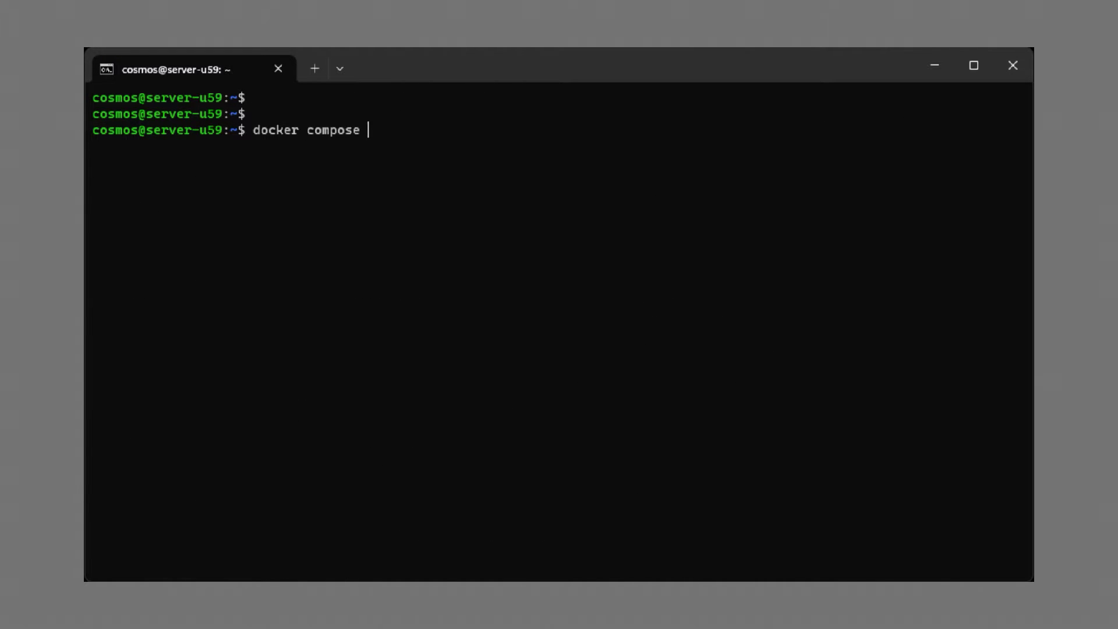
key("Return")
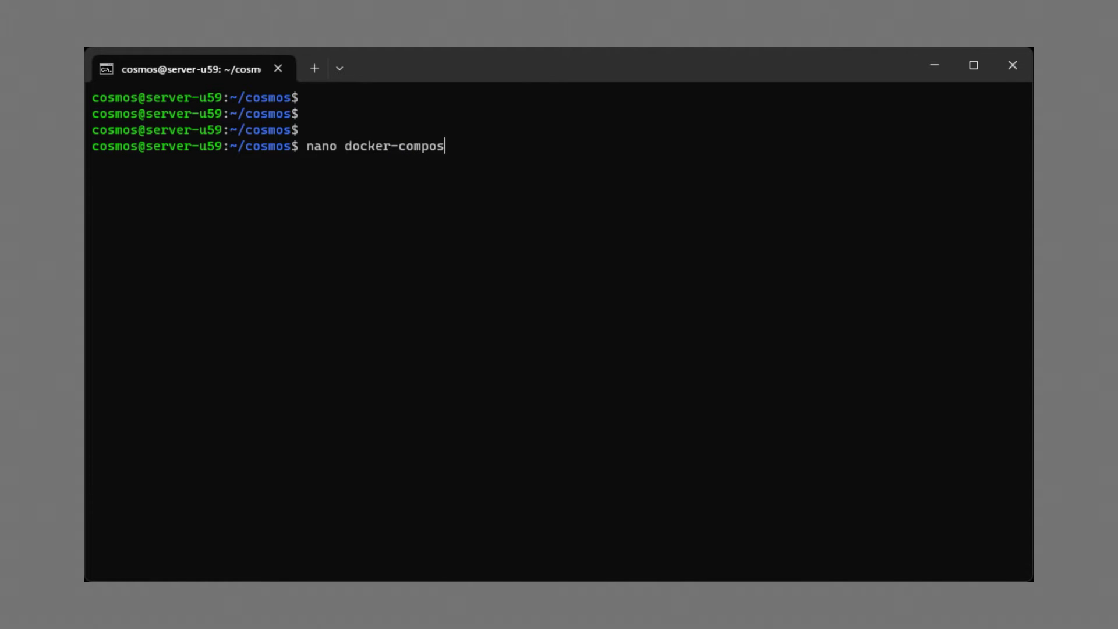
Open a new docker-compose.yml in nano with version '3.3' and a services section
key("Return")
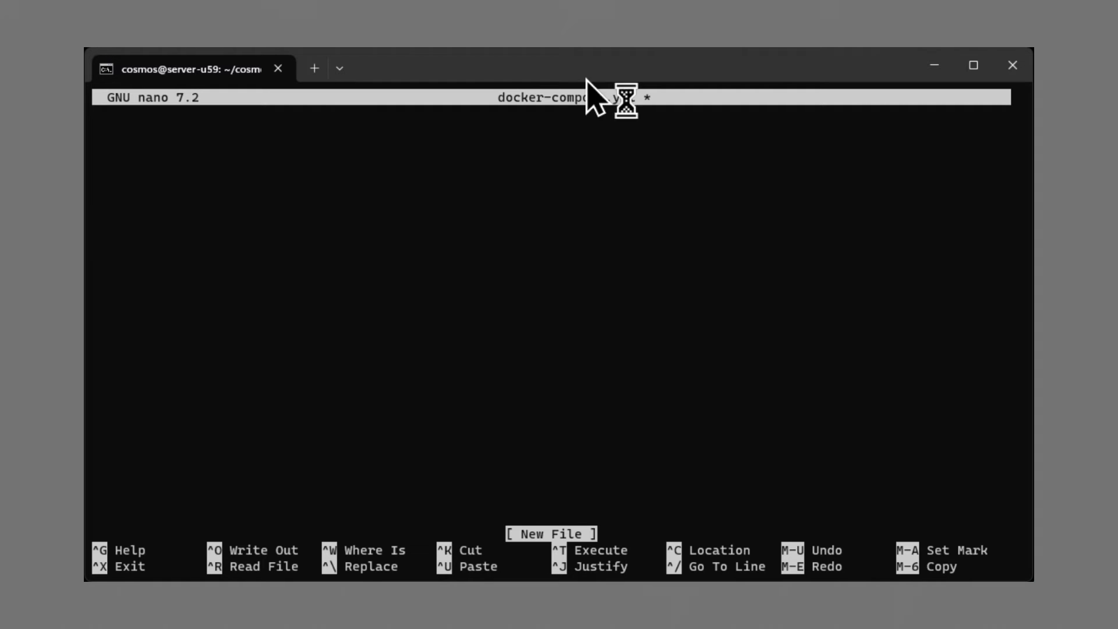
type("version: '3.3'")
key("Return")
key("Return")
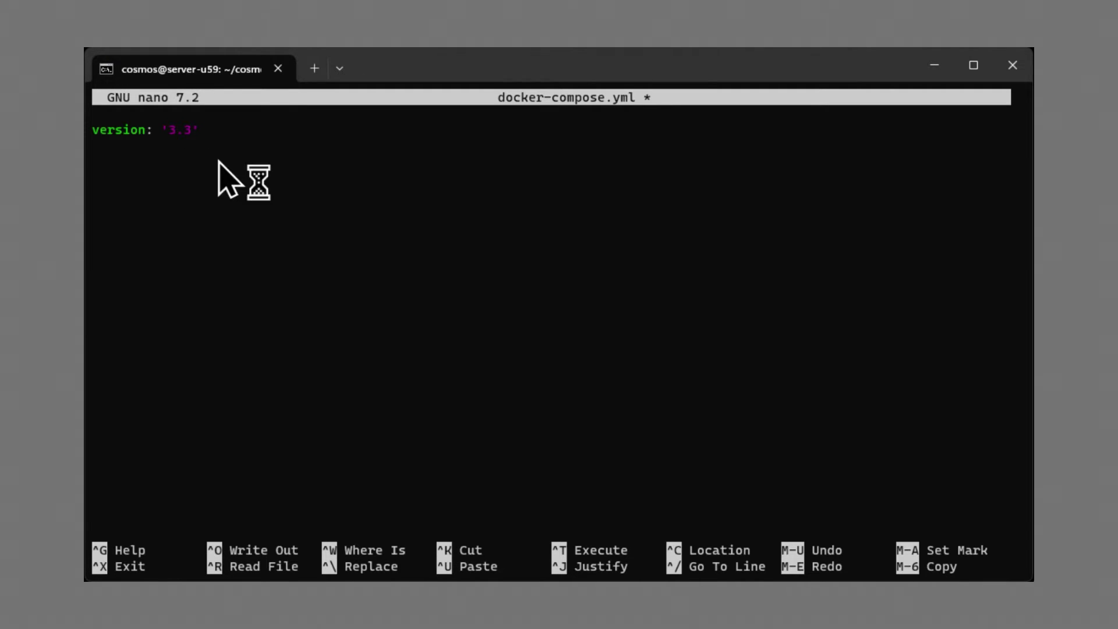
type("services:")
key("Return")
Add the cosmos-server service using azukaar/cosmos-server:latest with ports 80:80, 443:443 and 4242:4242/udp
type("cosmos-server:")
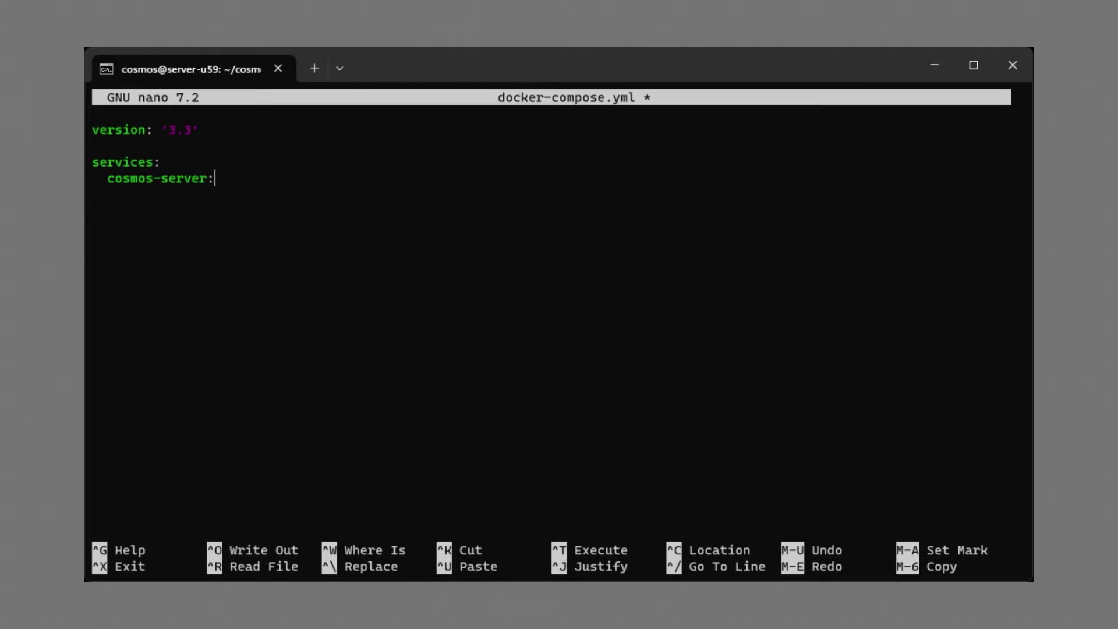
type("image: 'azukaar/cosmos-server:latest'")
key("Return")
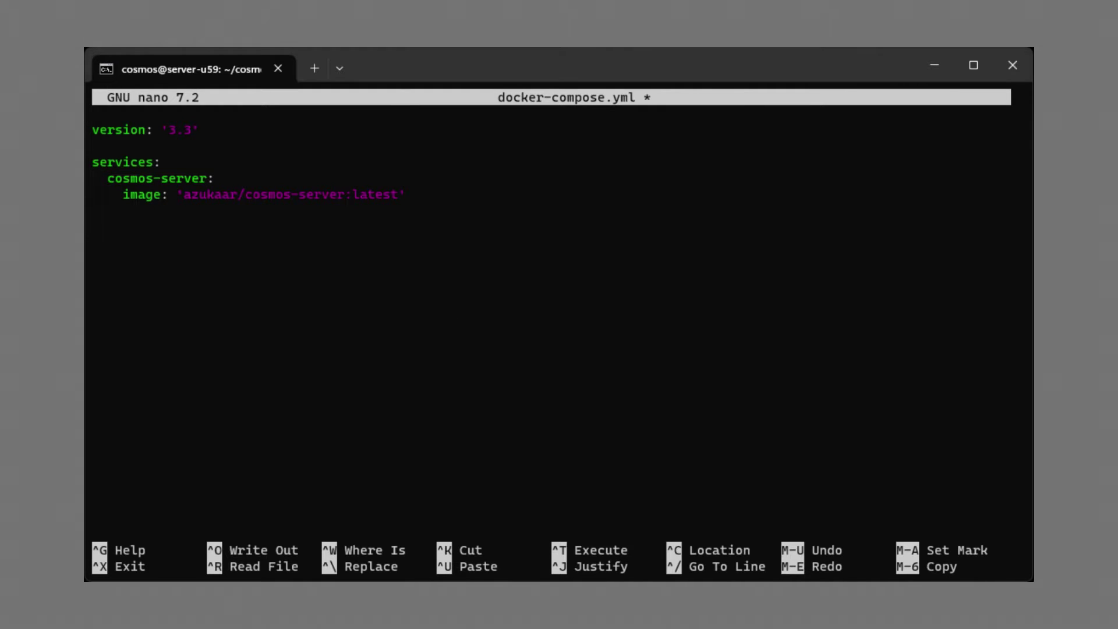
type("ports:       - '80:80'       - '443:443'       - '4242:4242/udp'")
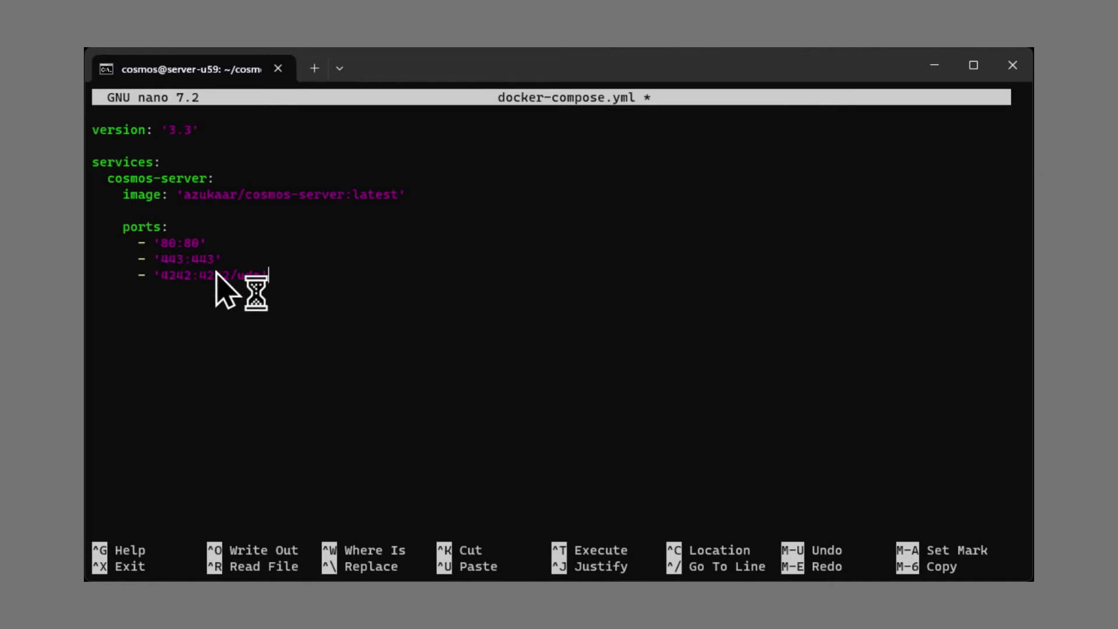
Add container_name, hostname, restart, privileged and three volume mounts, then save docker-compose.yml and exit nano
key("Return")
key("Return")
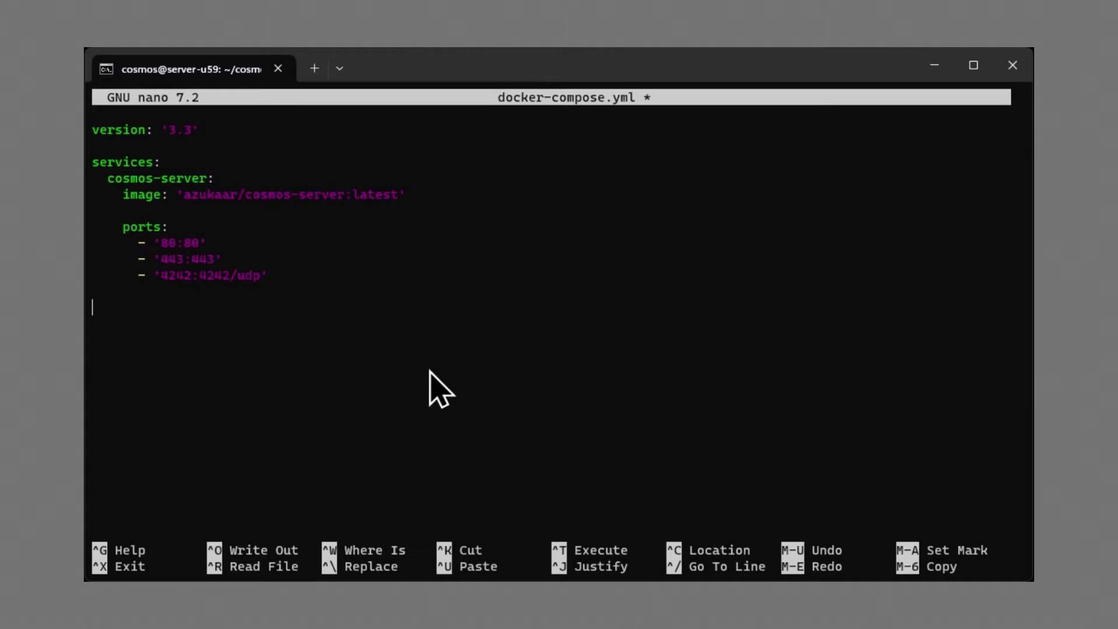
type("container_name: cosmos-server     hostname: cosmos-server     restart: unless-stopped")
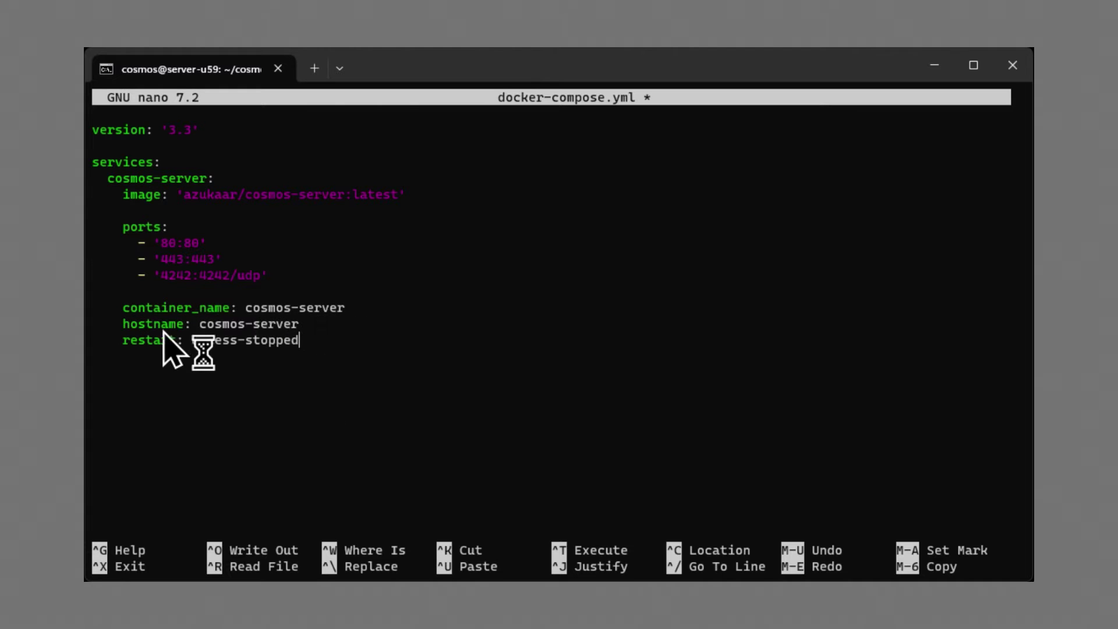
key("Return")
key("Return")
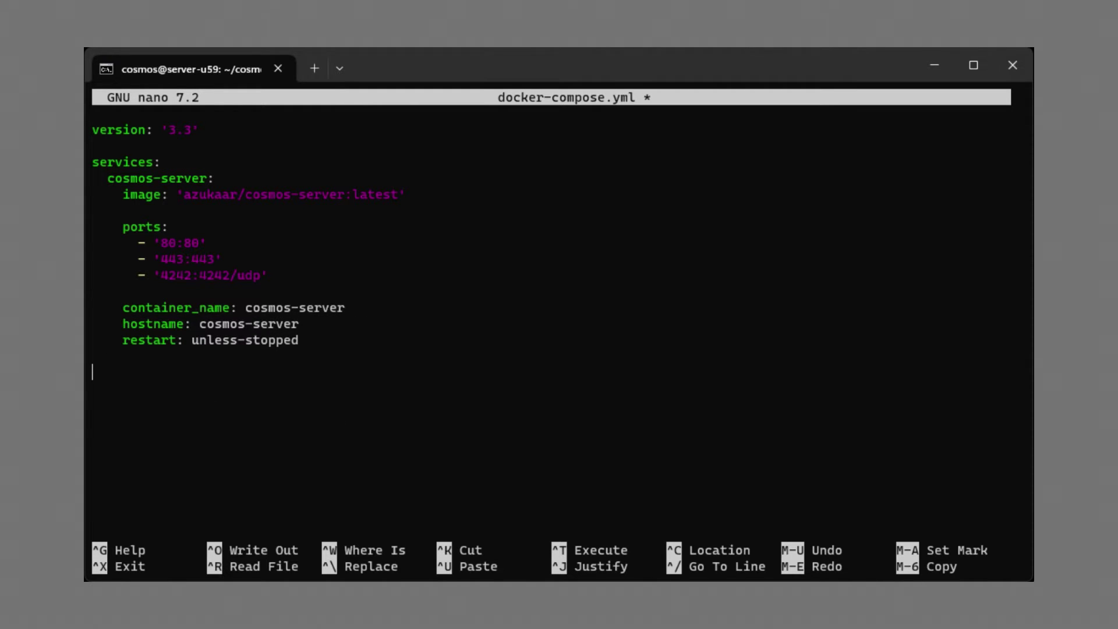
type("privileged: true # Required for SELinux")
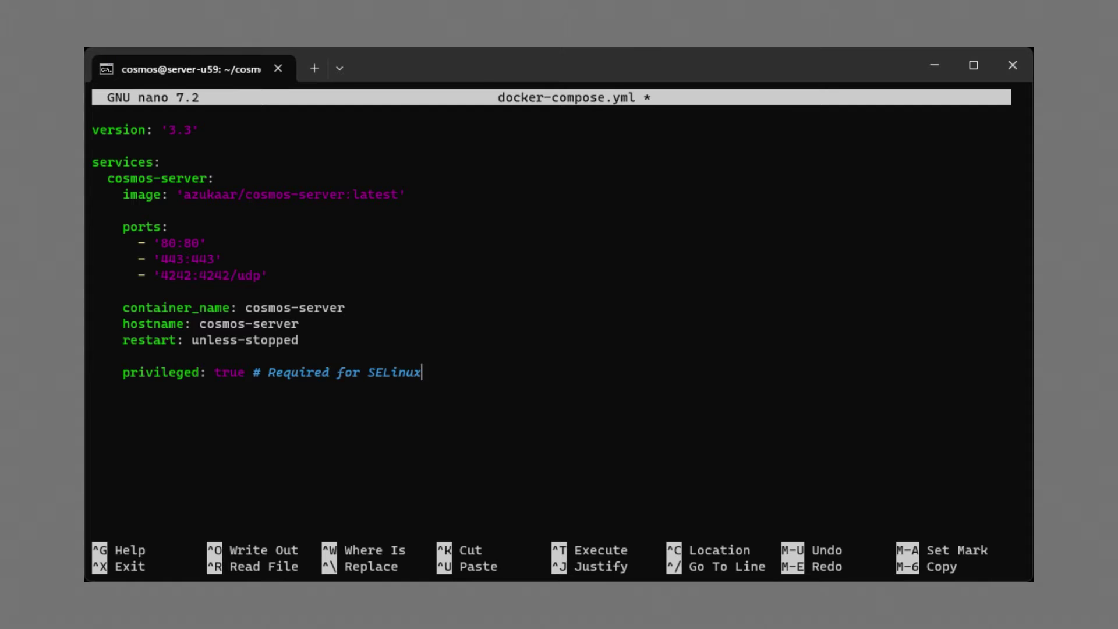
key("Return")
key("Return")
type("volumes:       - '/var/run/docker.sock:/var/run/docker.sock'       - '/var/lib/cosmos:/config'       - '/:/mnt/host'")
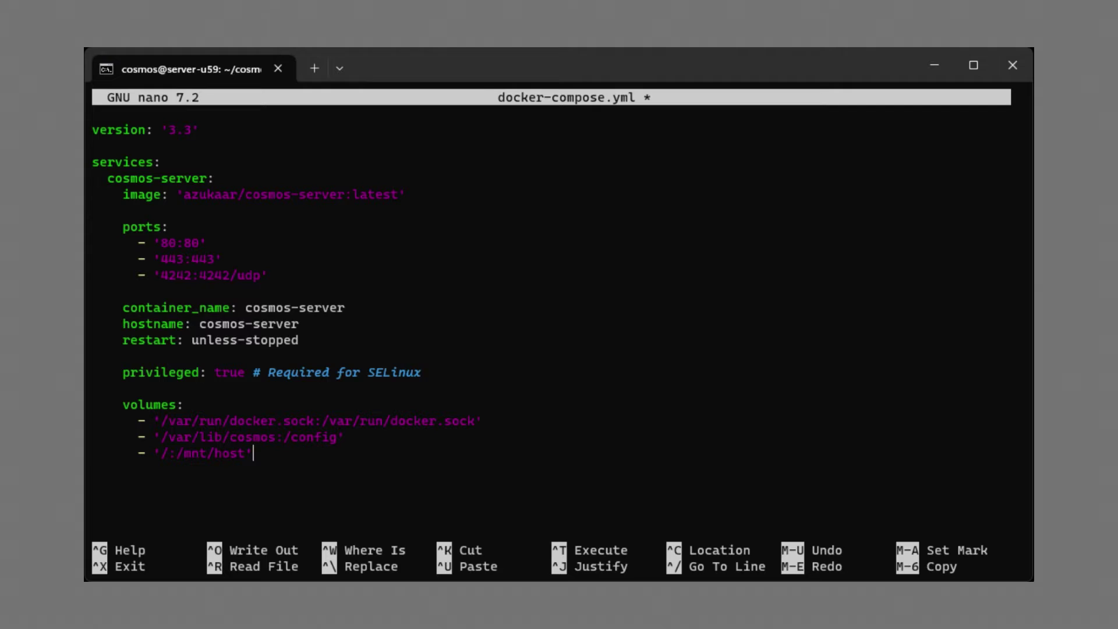
key("ctrl+s")
key("ctrl+x")
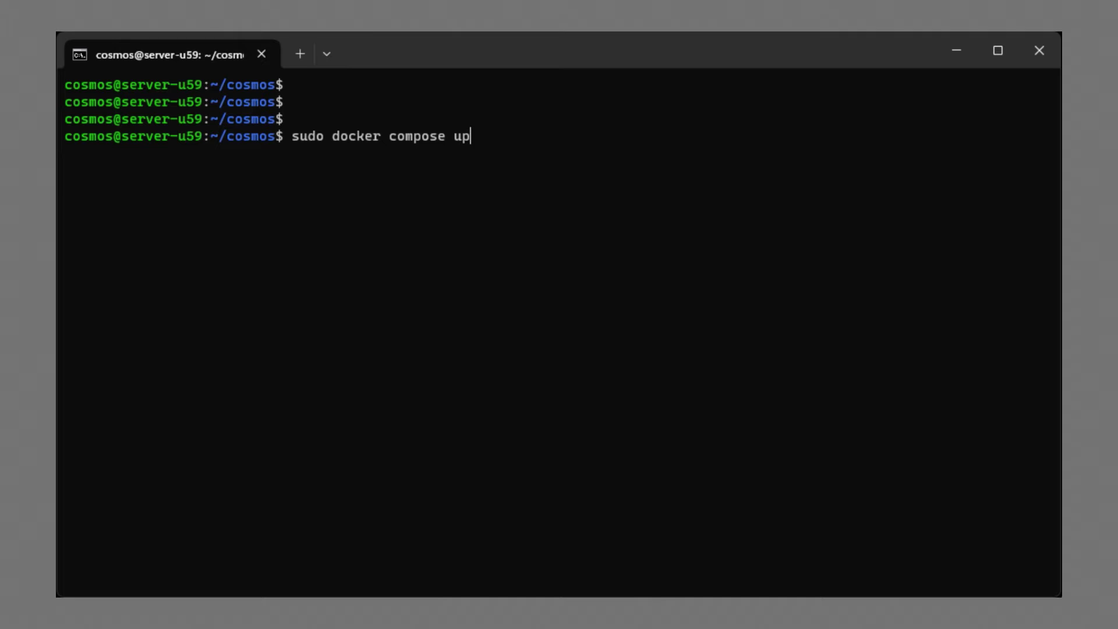
Run sudo docker compose up to pull and start the cosmos-server image
key("Return")
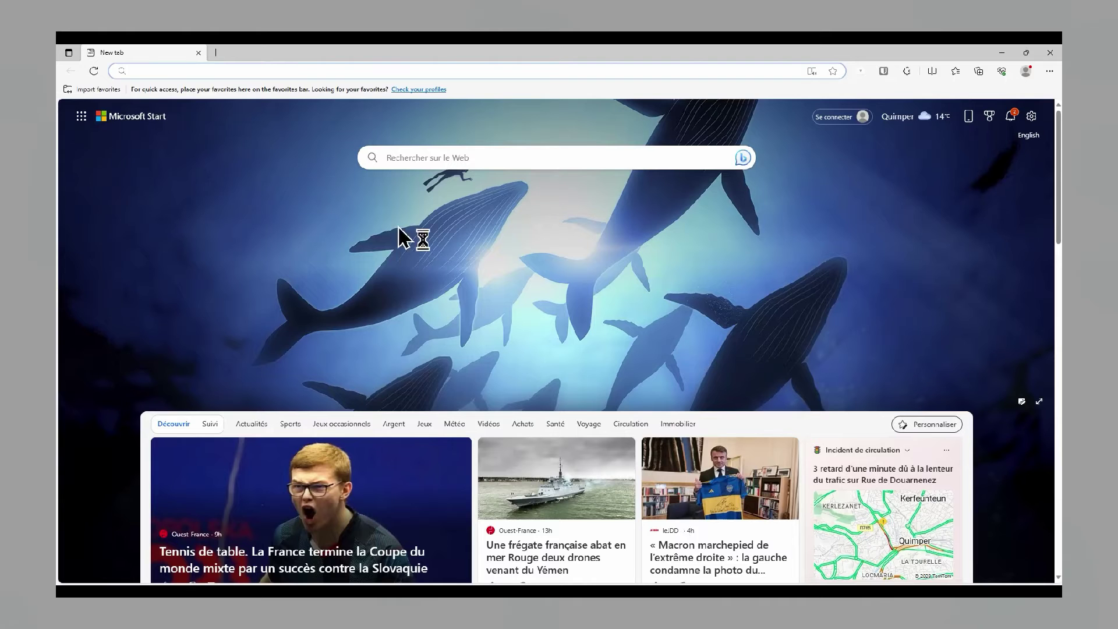
Load the Cosmos page at 192.168.1.45 in the browser
left_click(244, 70)
type("192.168.1")
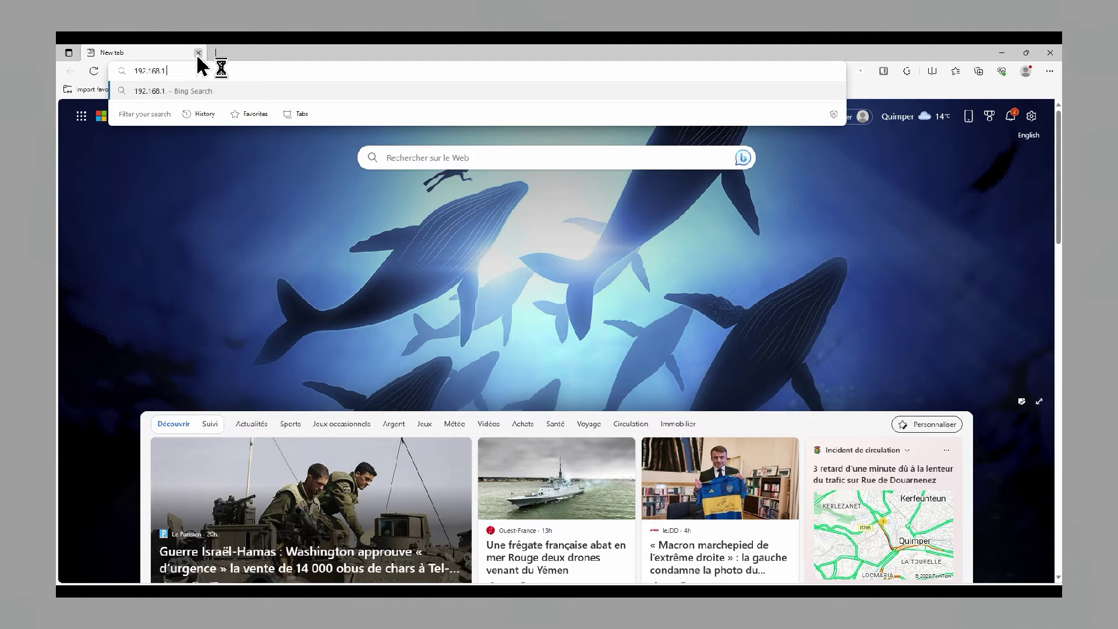
type(".45")
key("Return")
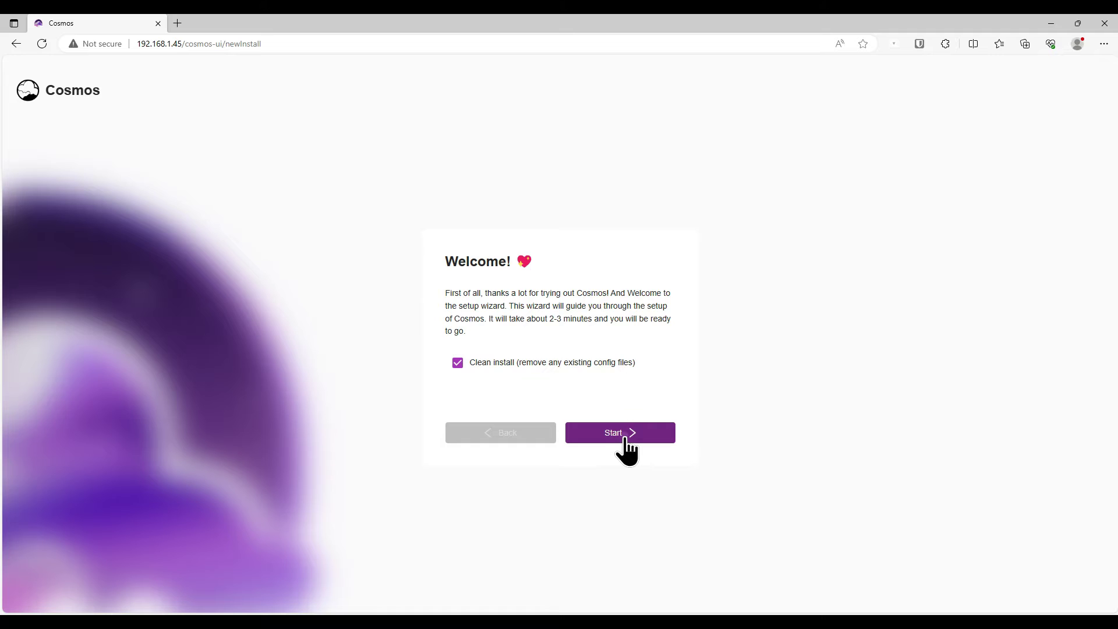
Start the setup wizard, pass the Docker check, auto-create the database, and continue to HTTPS
left_click(623, 437)
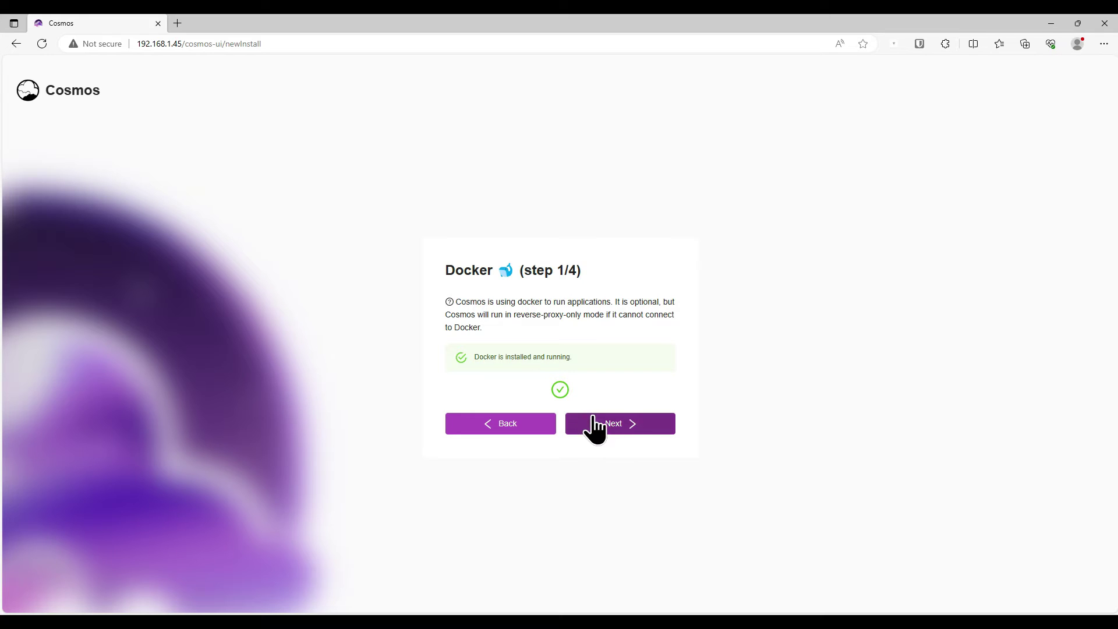
left_click(622, 425)
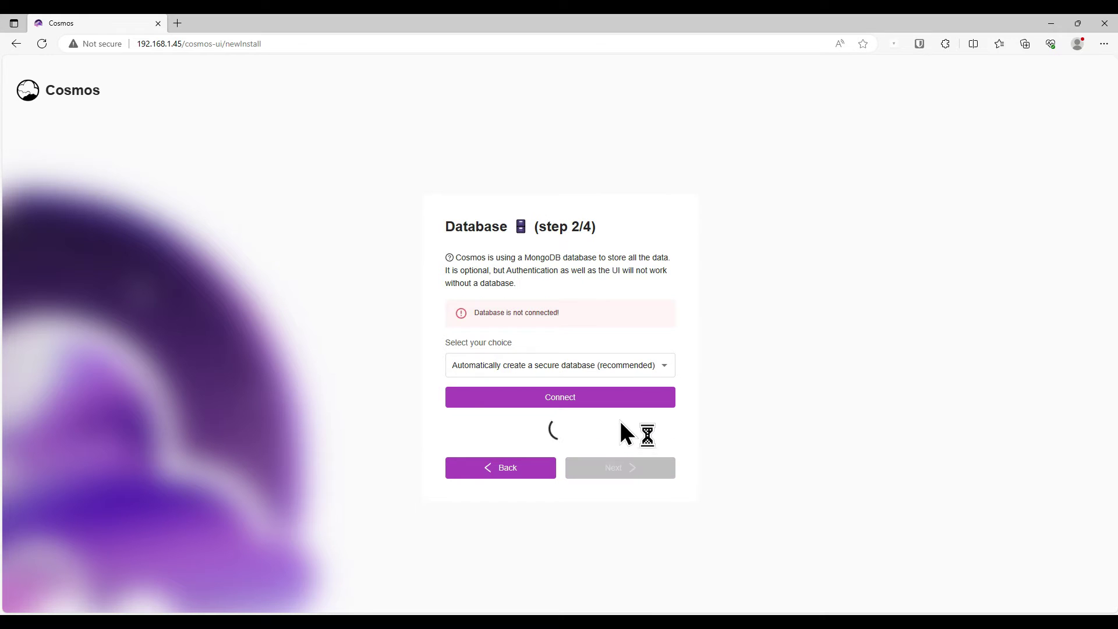
left_click(568, 399)
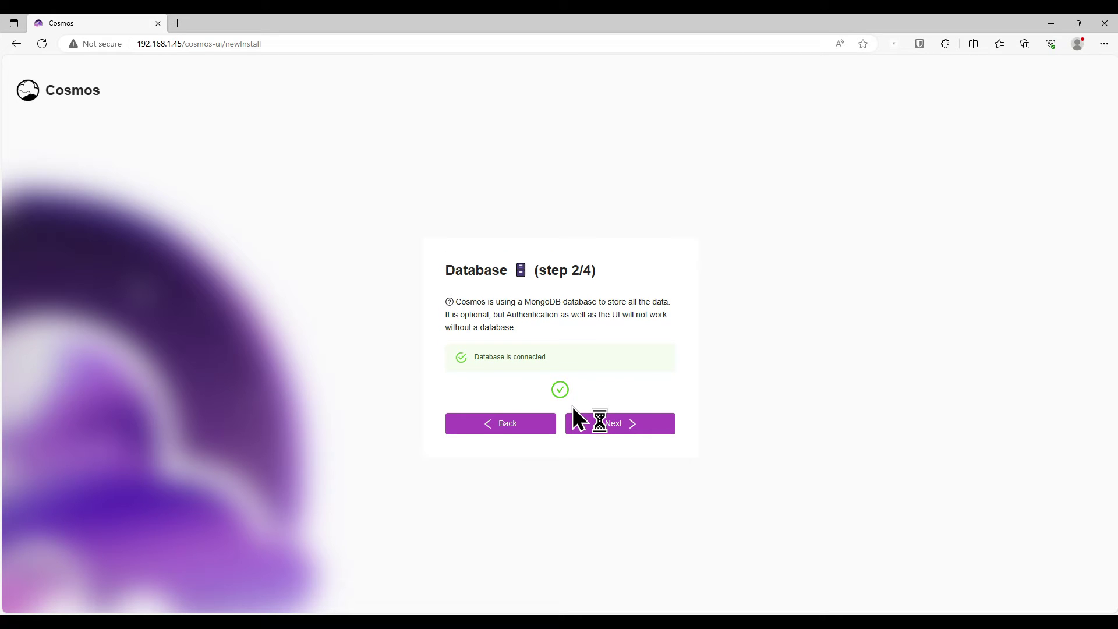
left_click(600, 428)
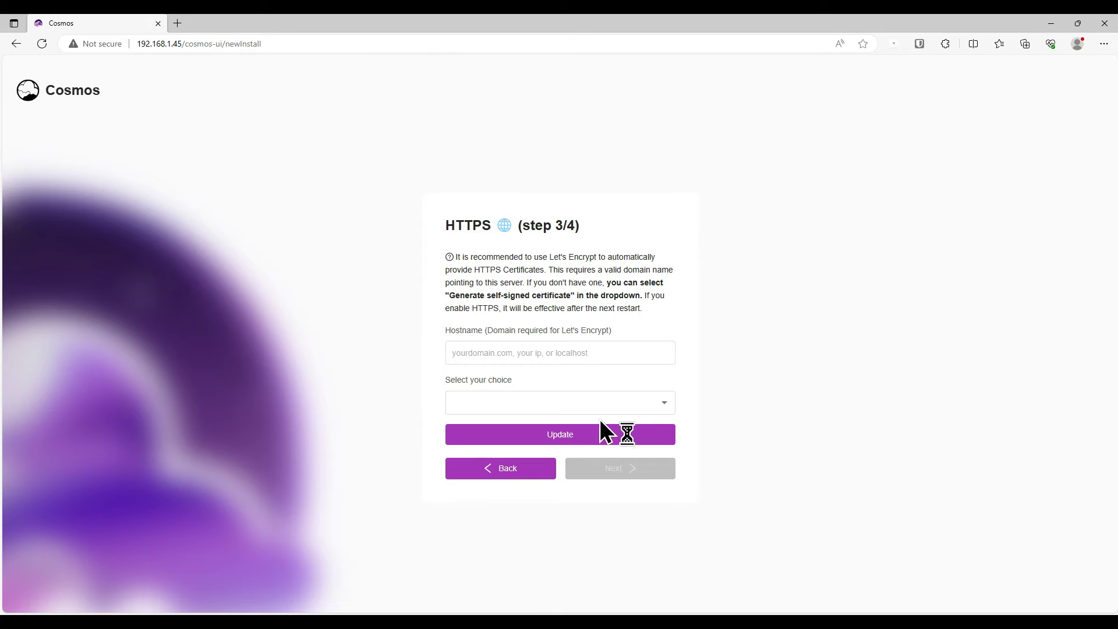
left_click(522, 351)
type("w")
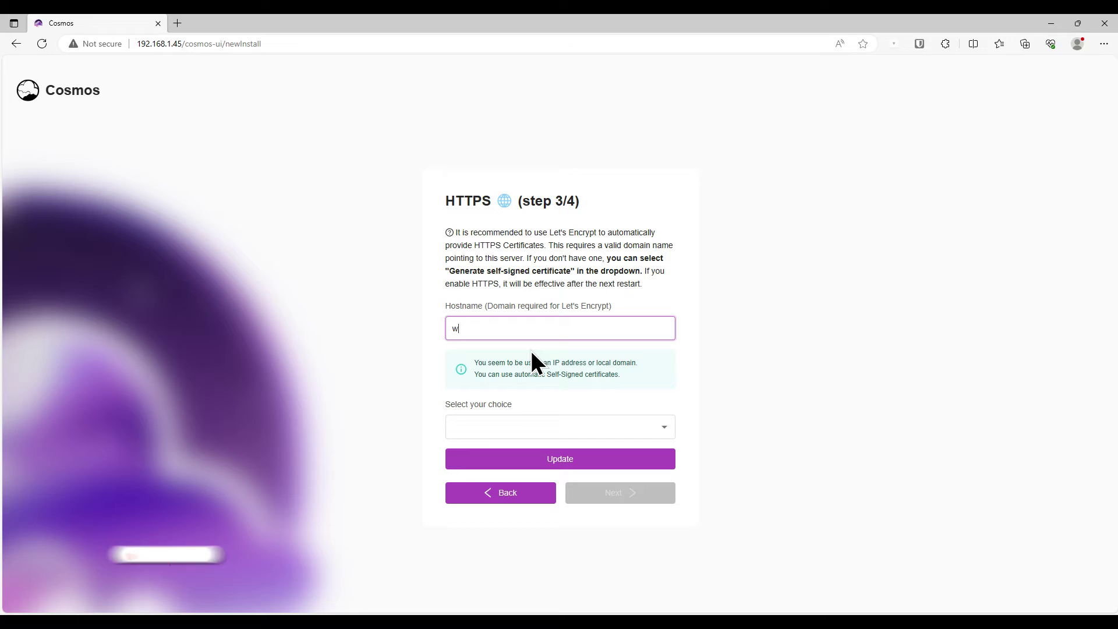
type("ww.homlel")
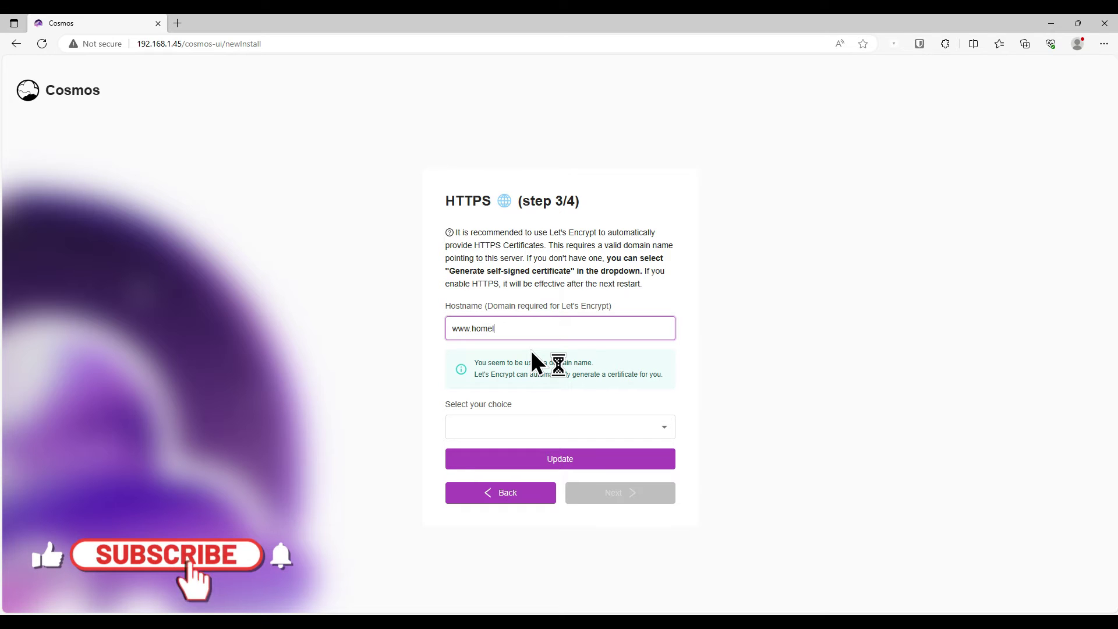
type("abchronicles.com")
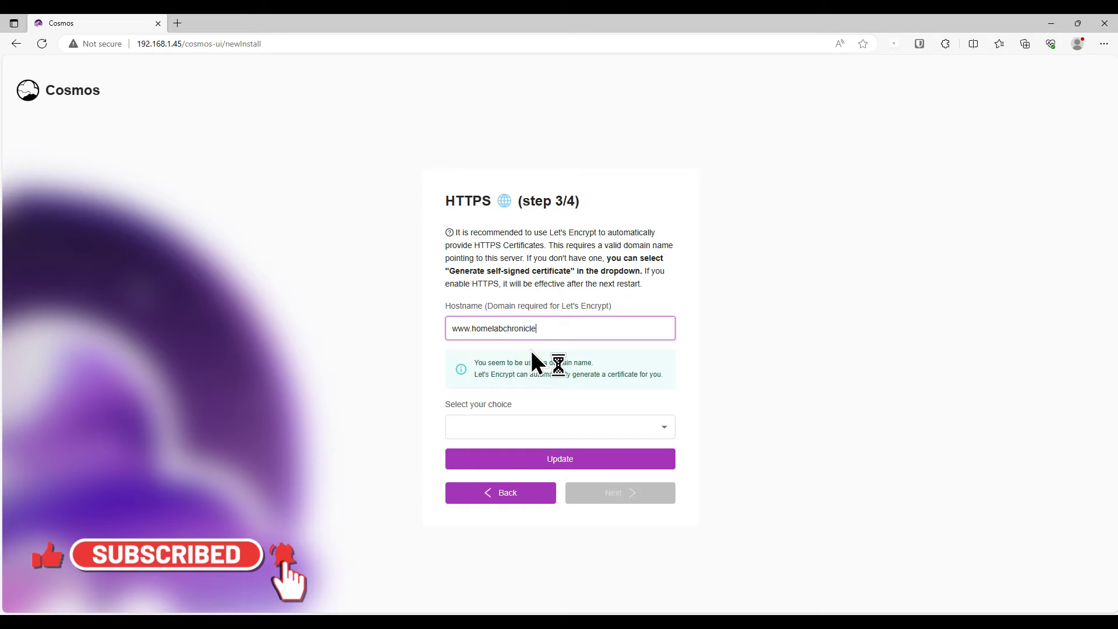
key("Tab")
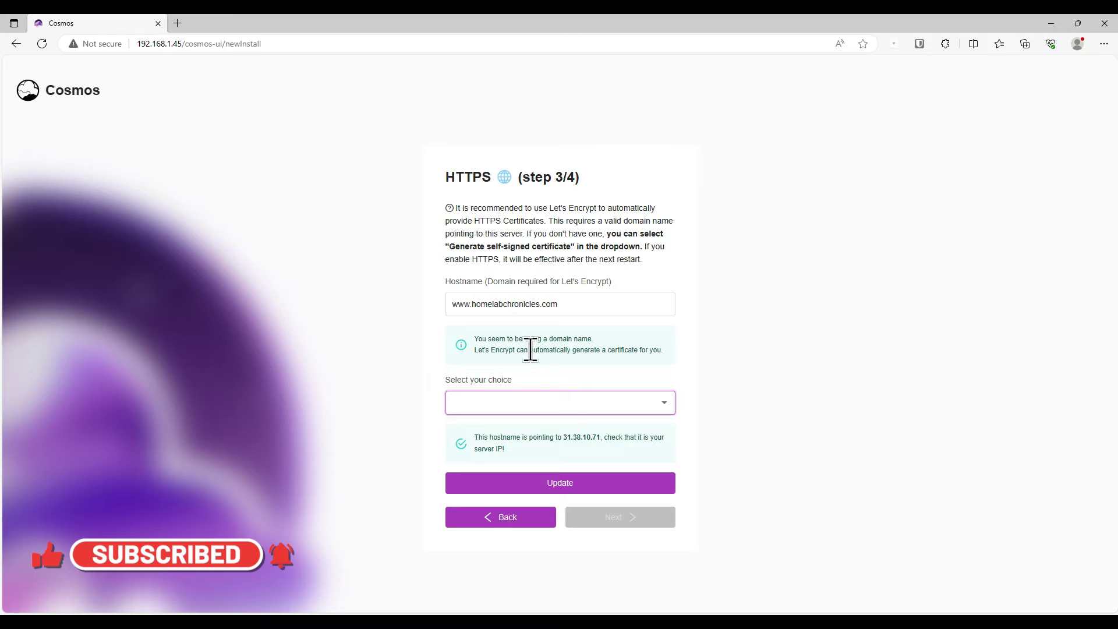
Choose Let's Encrypt automatic HTTPS, fill in the contact e-mail, and apply with Update
left_click(556, 407)
left_click(546, 453)
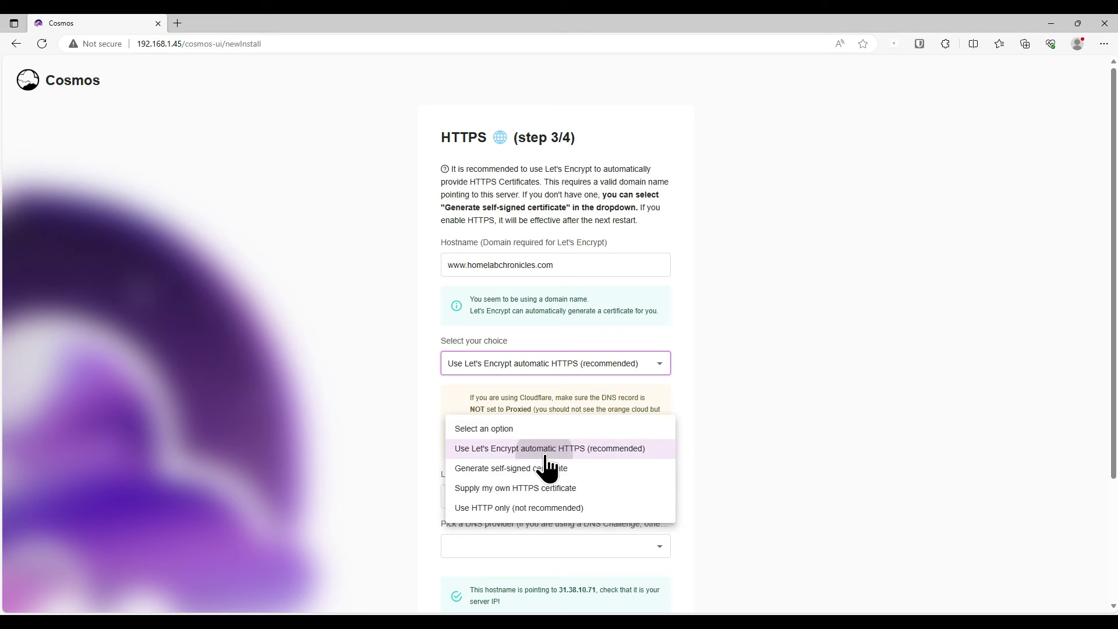
left_click(511, 499)
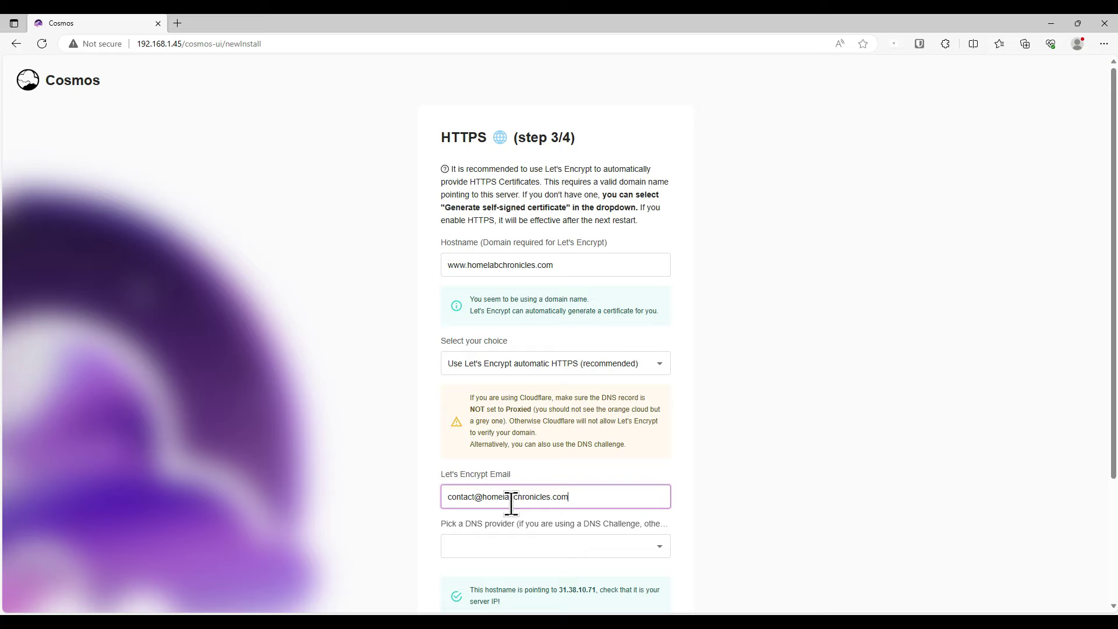
scroll(583, 504, "down", 3)
left_click(579, 513)
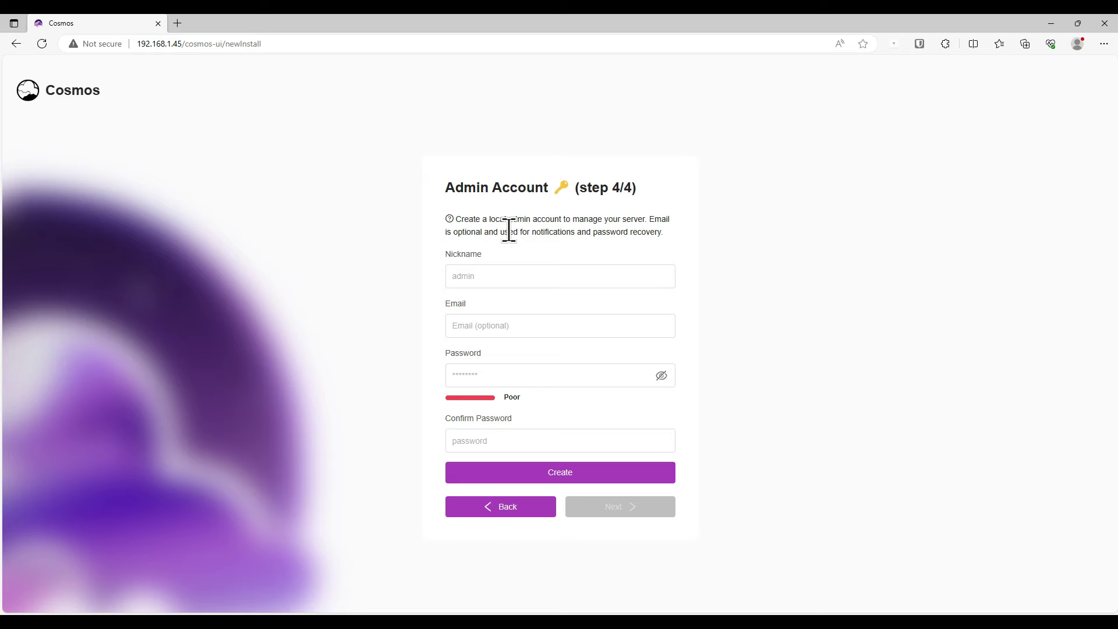
Create the admin account with a nickname and password, then apply the setup and restart
left_click(520, 278)
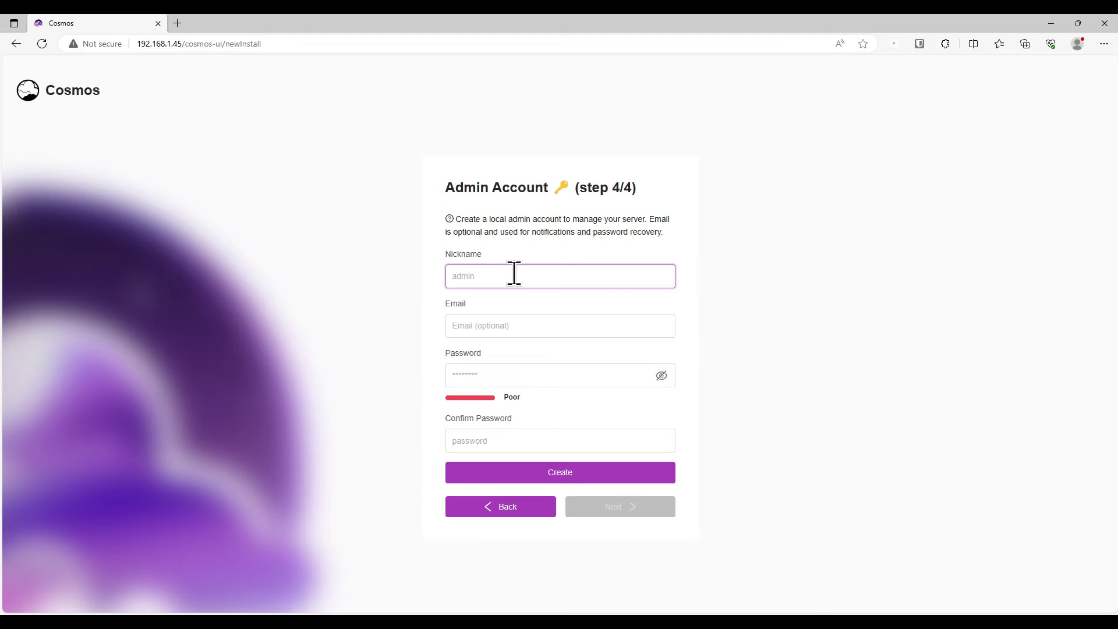
type("cos")
key("Tab")
key("Tab")
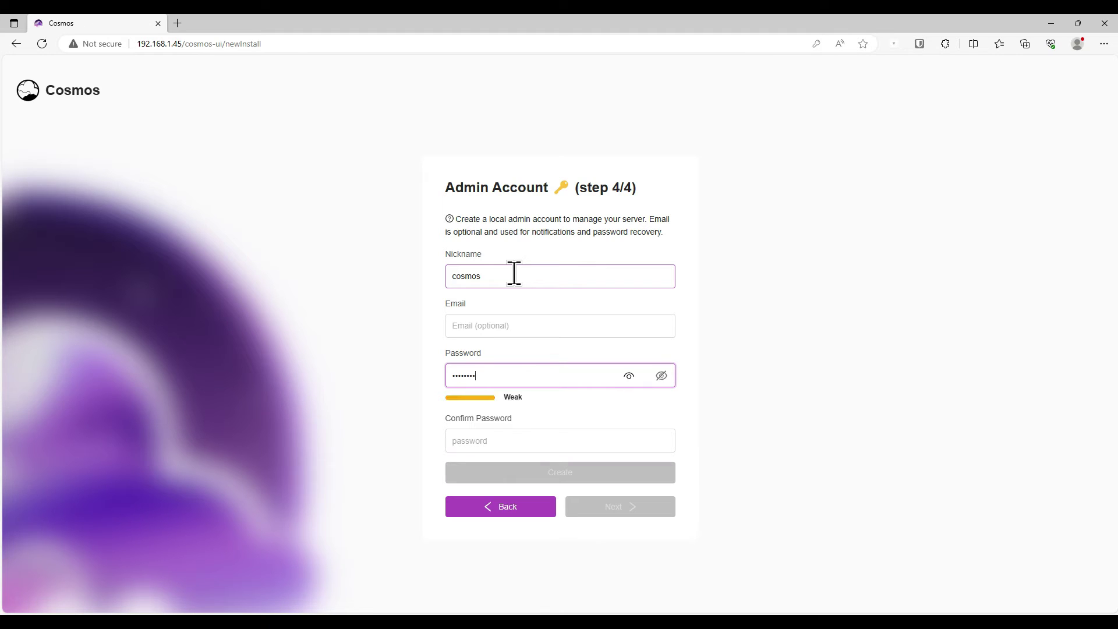
type("1")
key("Tab")
type("111")
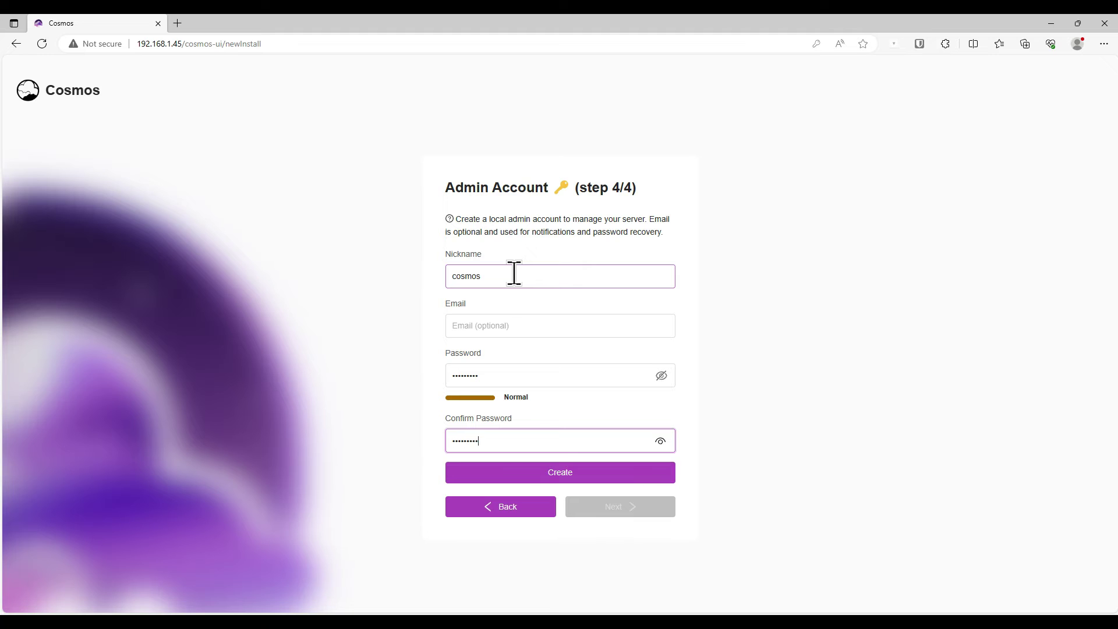
left_click(579, 472)
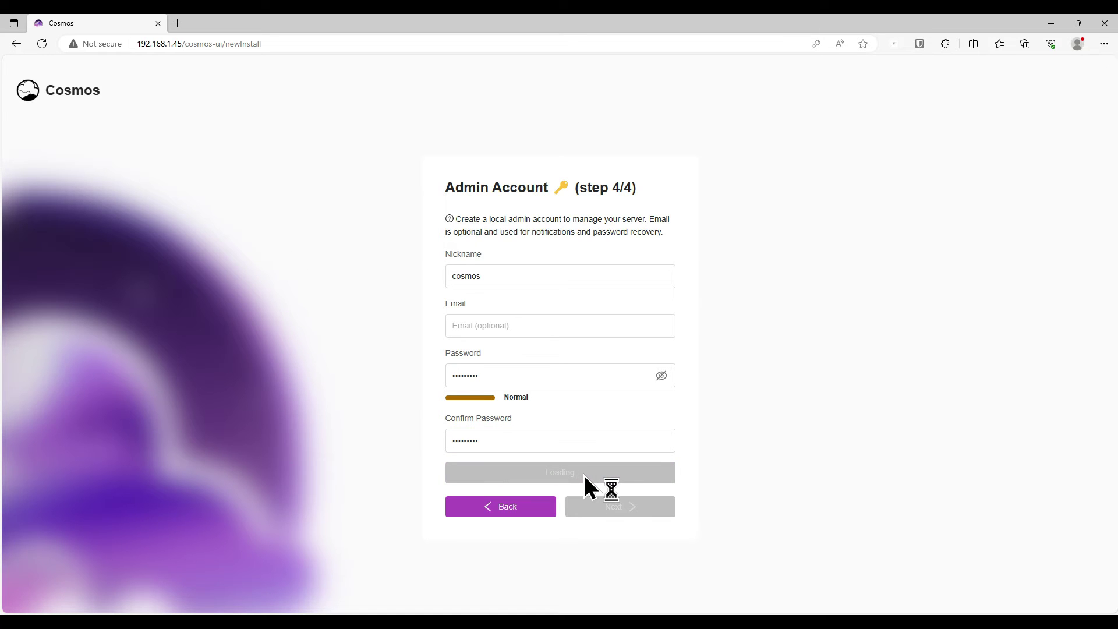
left_click(601, 420)
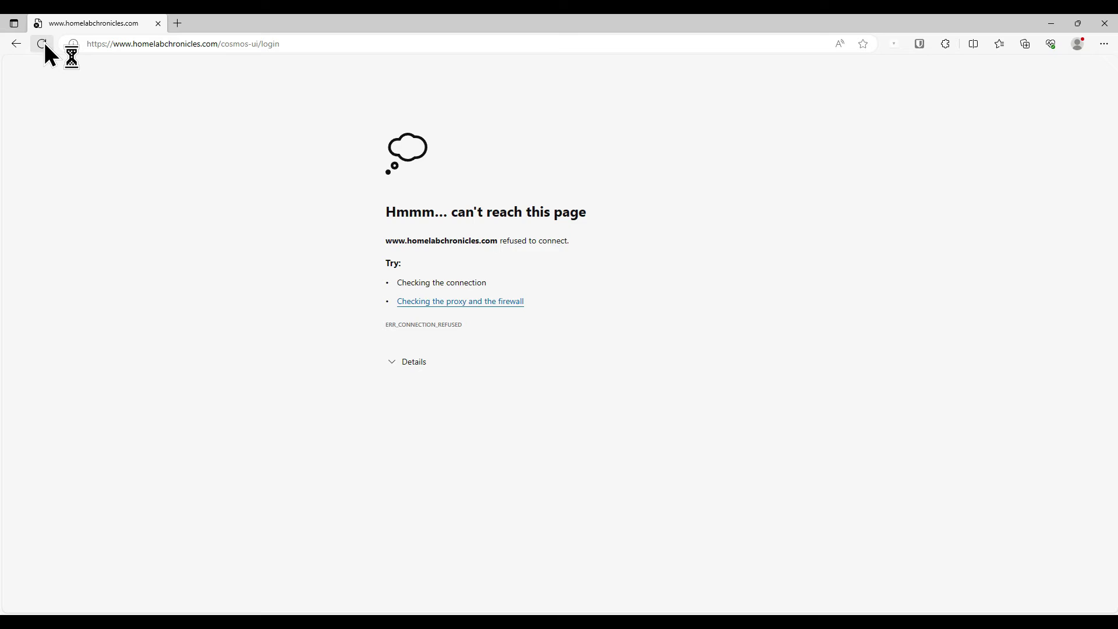
Reload the login page and sign in to Cosmos with the admin nickname and password
left_click(42, 44)
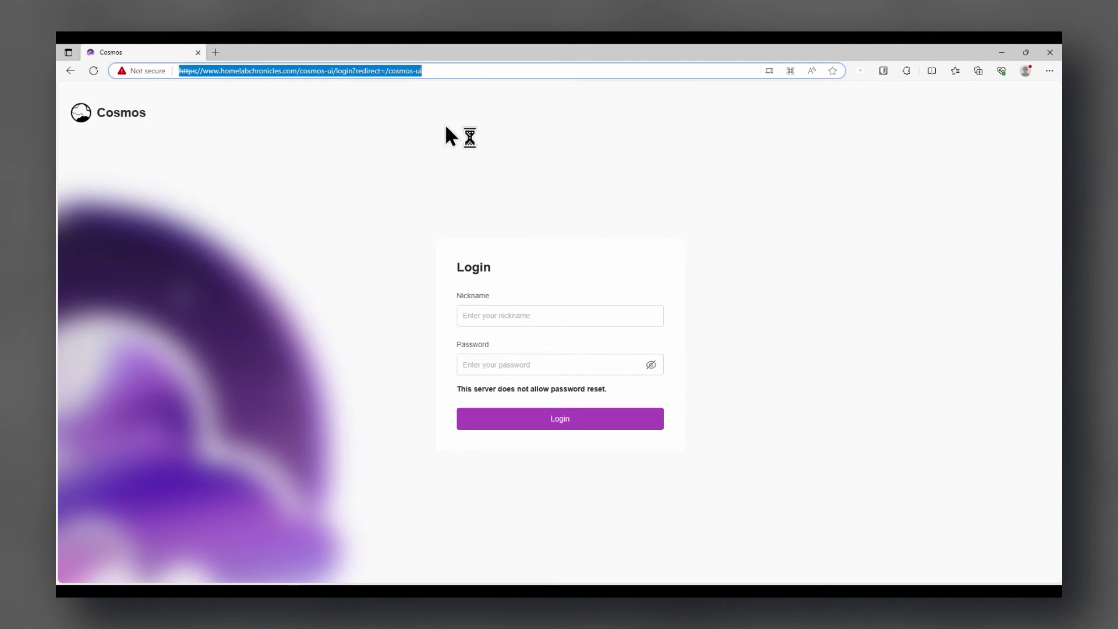
left_click(510, 321)
type("cosmos")
key("Return")
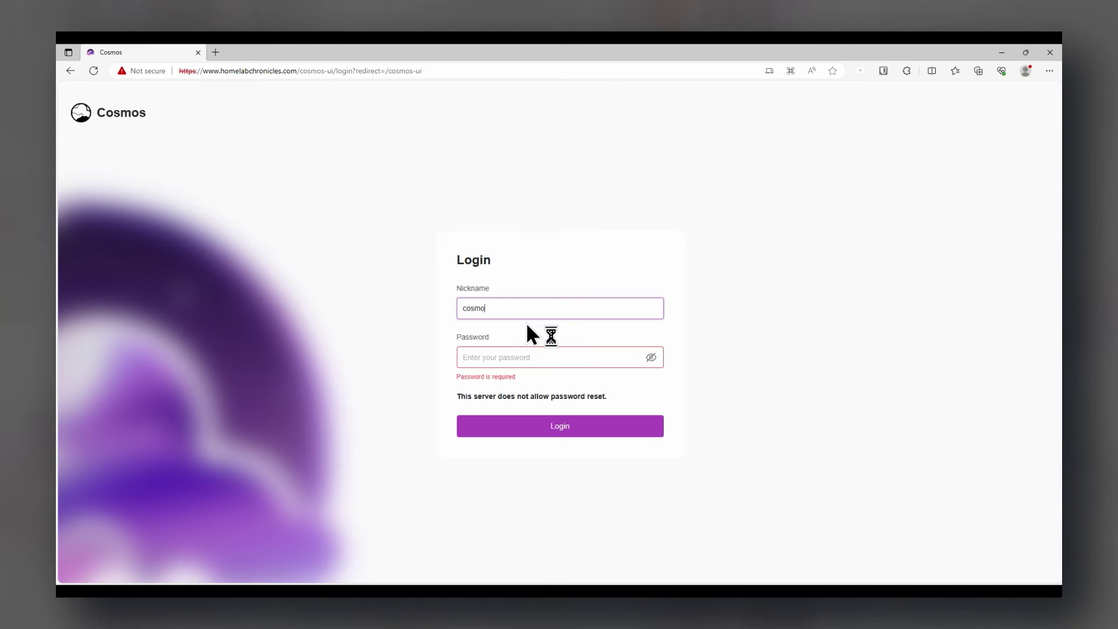
key("Tab")
type("******")
key("Return")
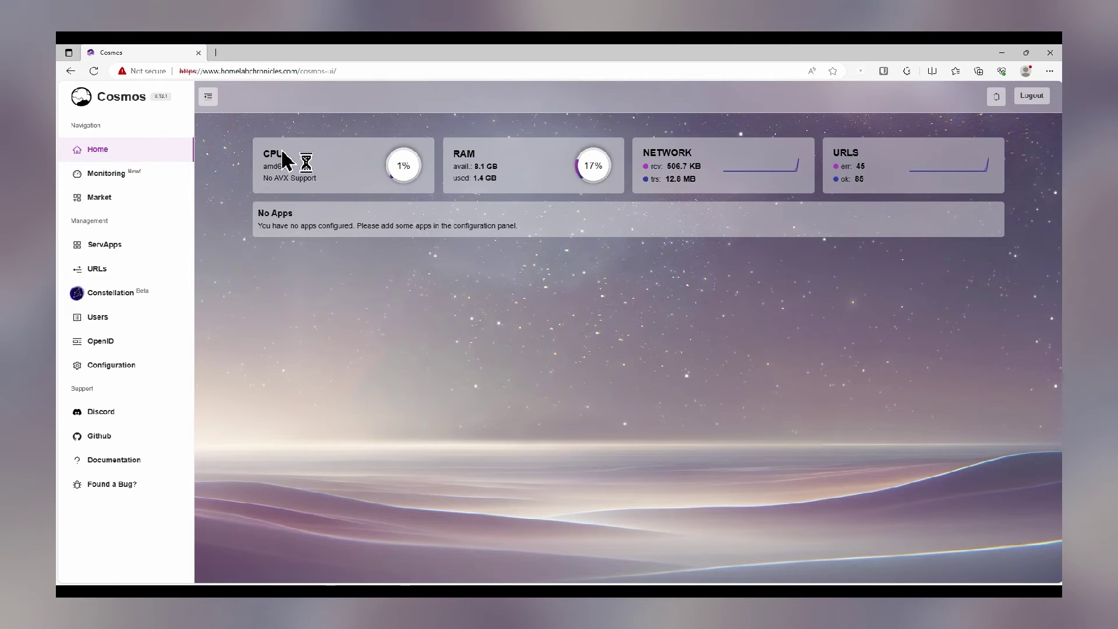
Highlight the CPU, RAM and Network card titles on the home dashboard, then clear the selection
double_click(269, 153)
double_click(464, 154)
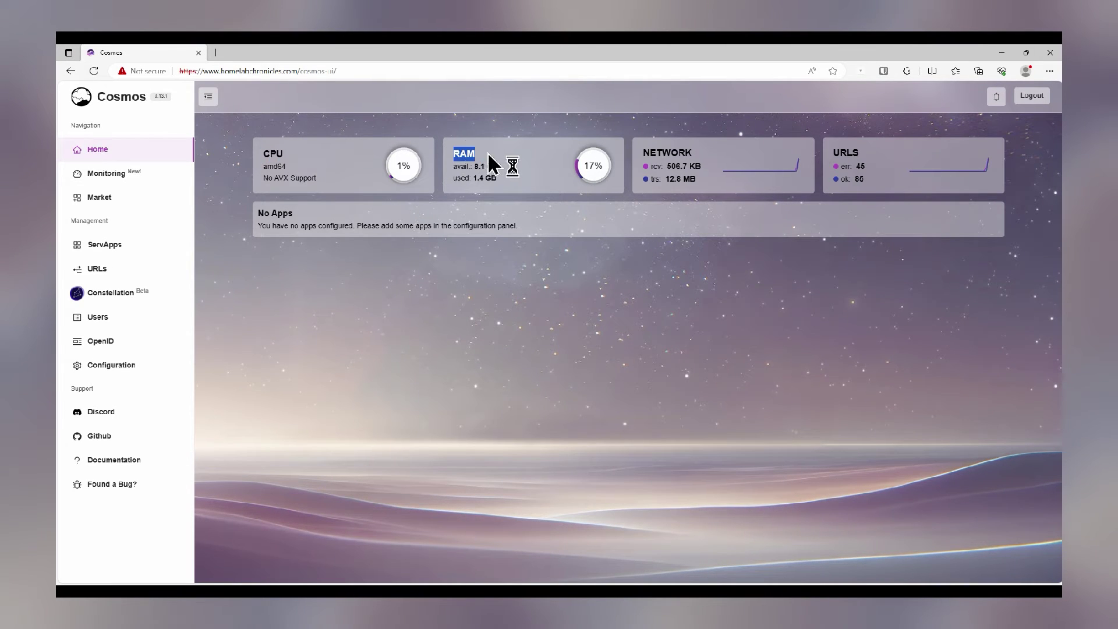
left_click_drag(669, 156, 844, 150)
left_click(866, 155)
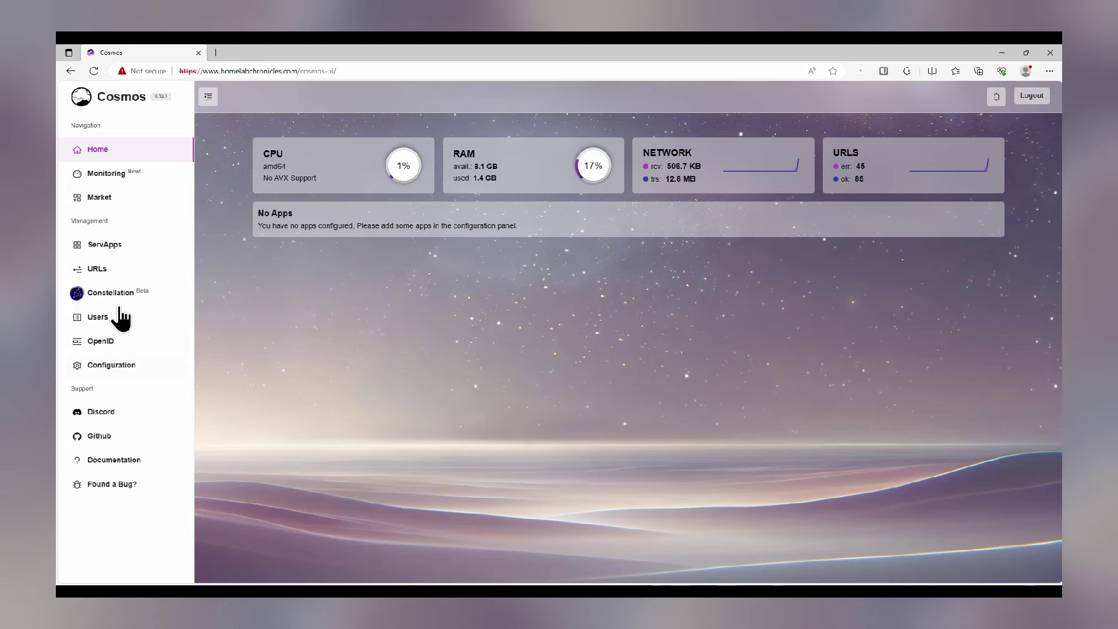
Browse the server Monitoring charts, then go to the Market
left_click(119, 176)
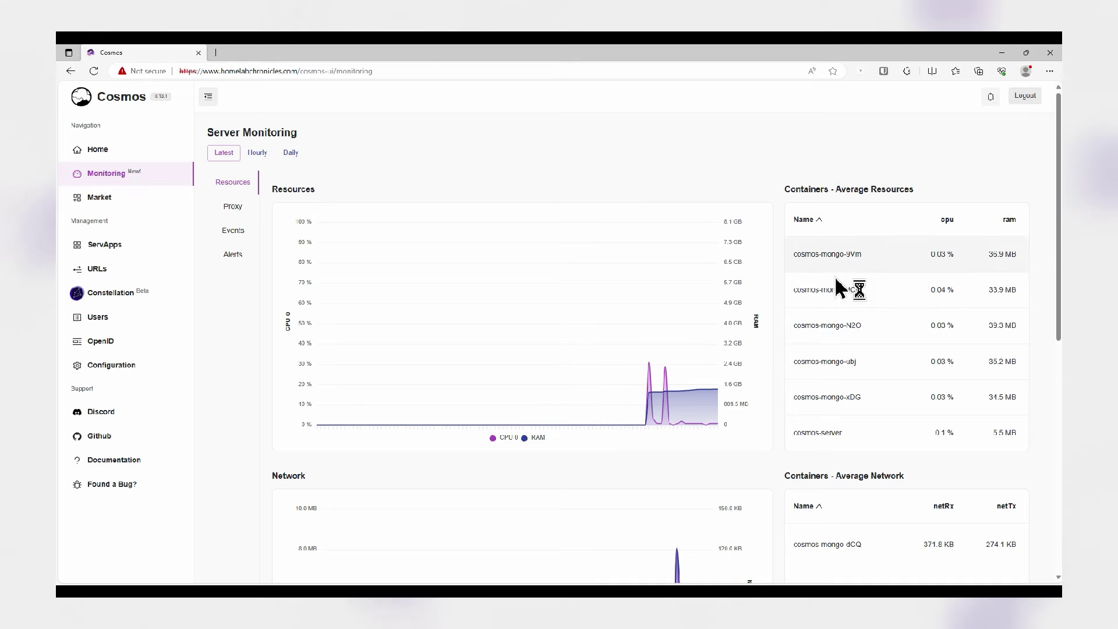
scroll(781, 297, "down", 5)
scroll(782, 304, "down", 3)
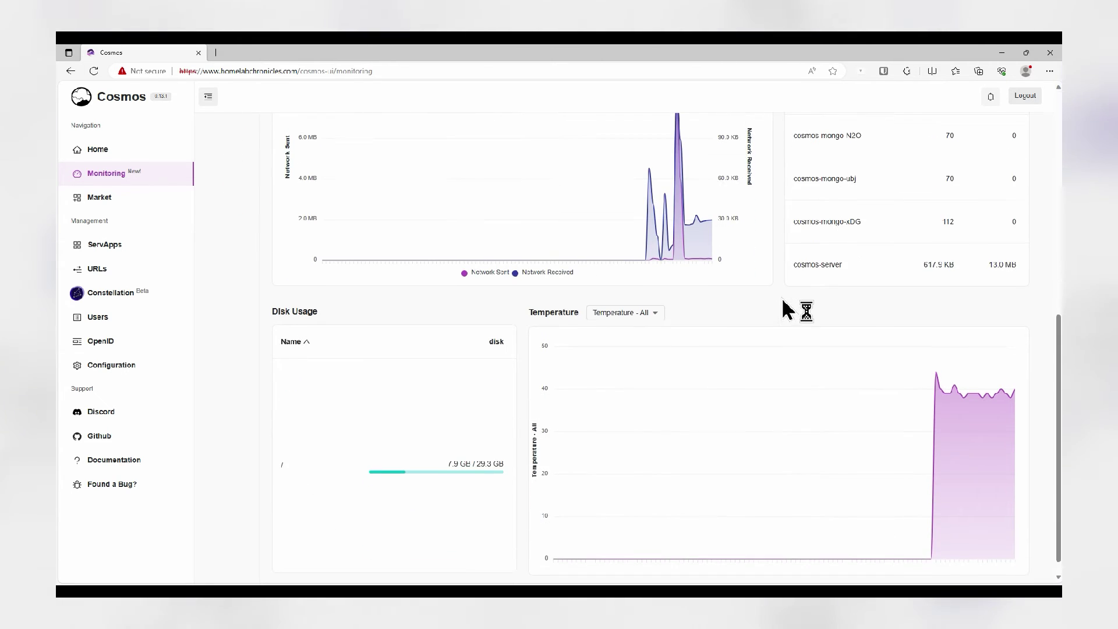
scroll(795, 305, "up", 6)
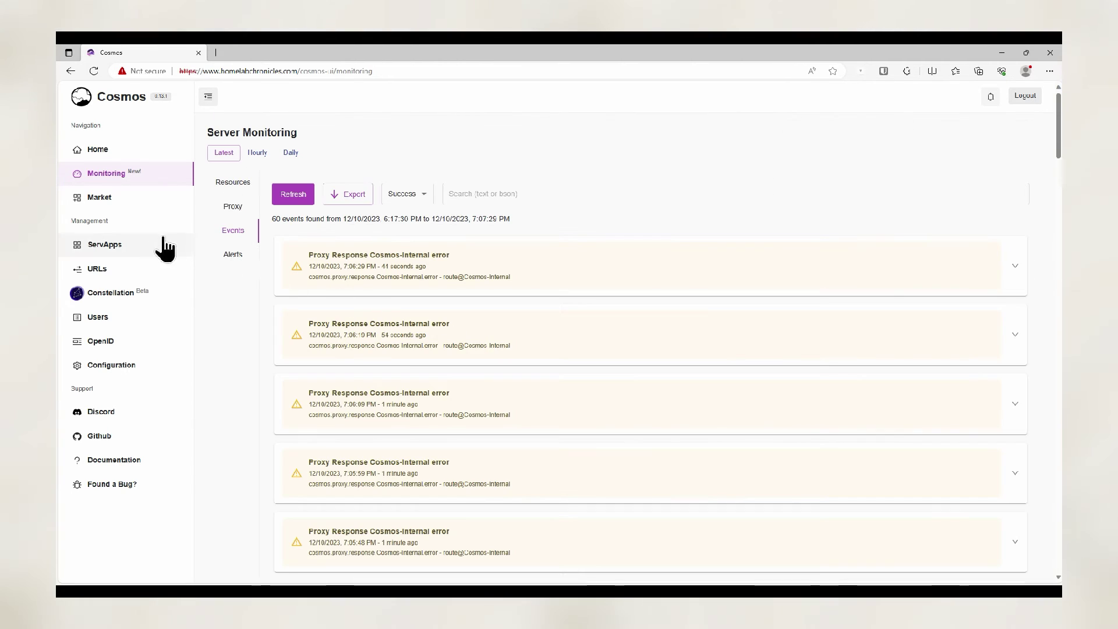
left_click(116, 204)
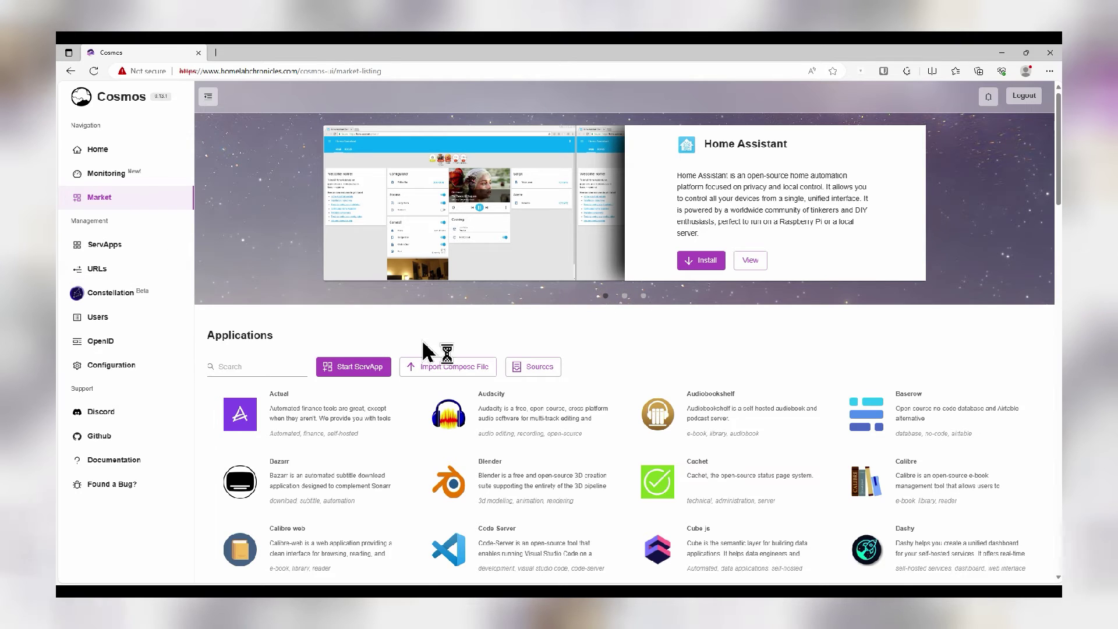
Scroll through the Market application grid and bring up the Import Compose File dialog
scroll(499, 354, "down", 3)
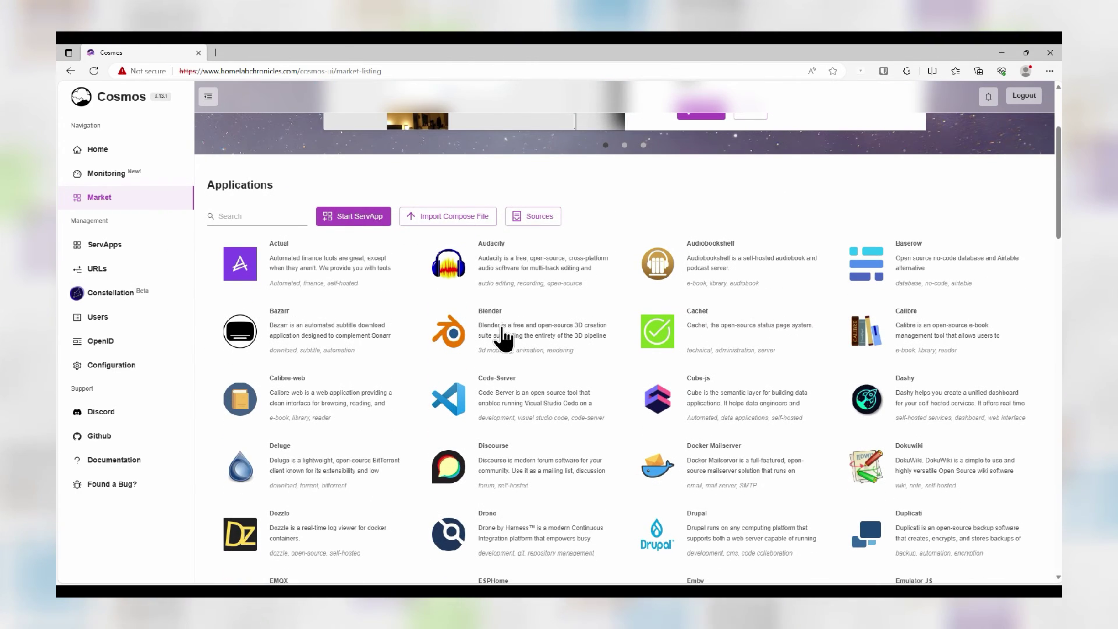
scroll(512, 332, "down", 3)
scroll(517, 329, "down", 20)
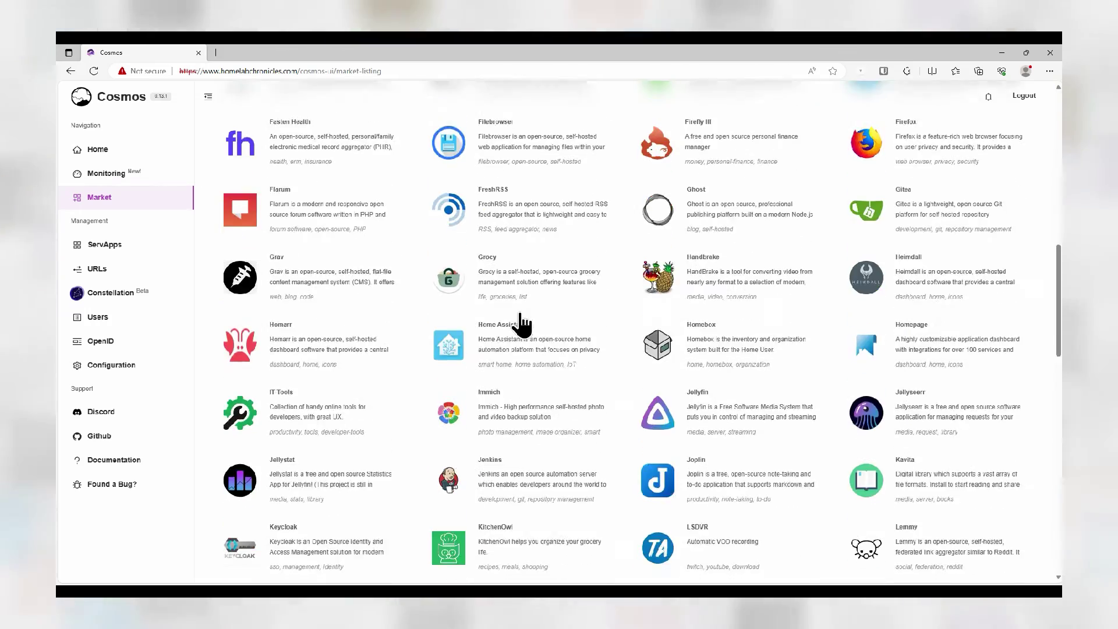
scroll(525, 327, "down", 6)
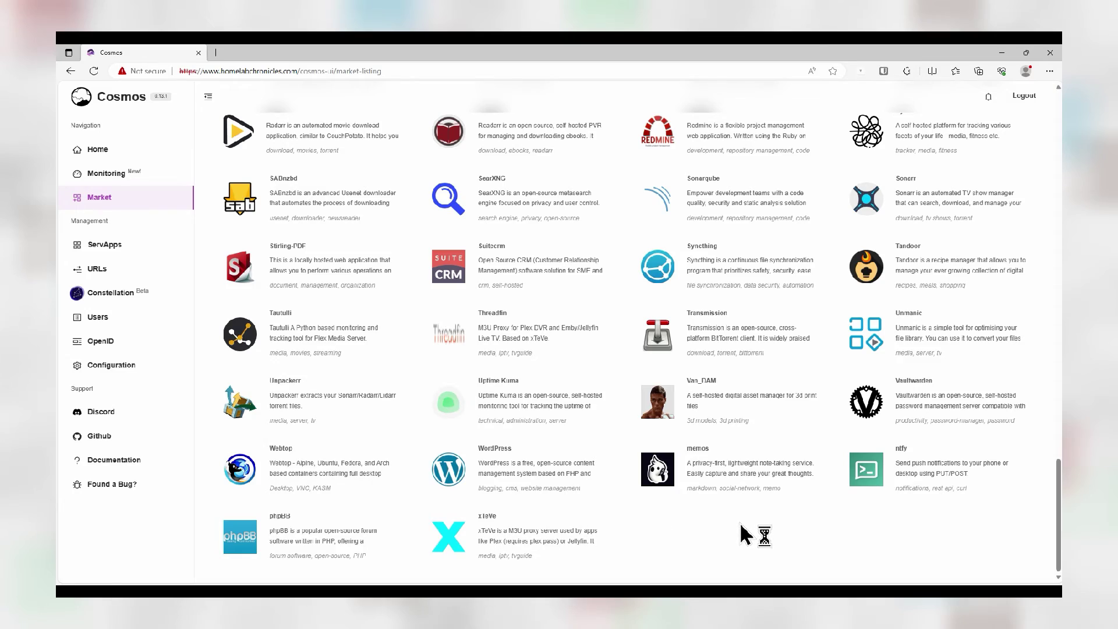
scroll(740, 466, "up", 20)
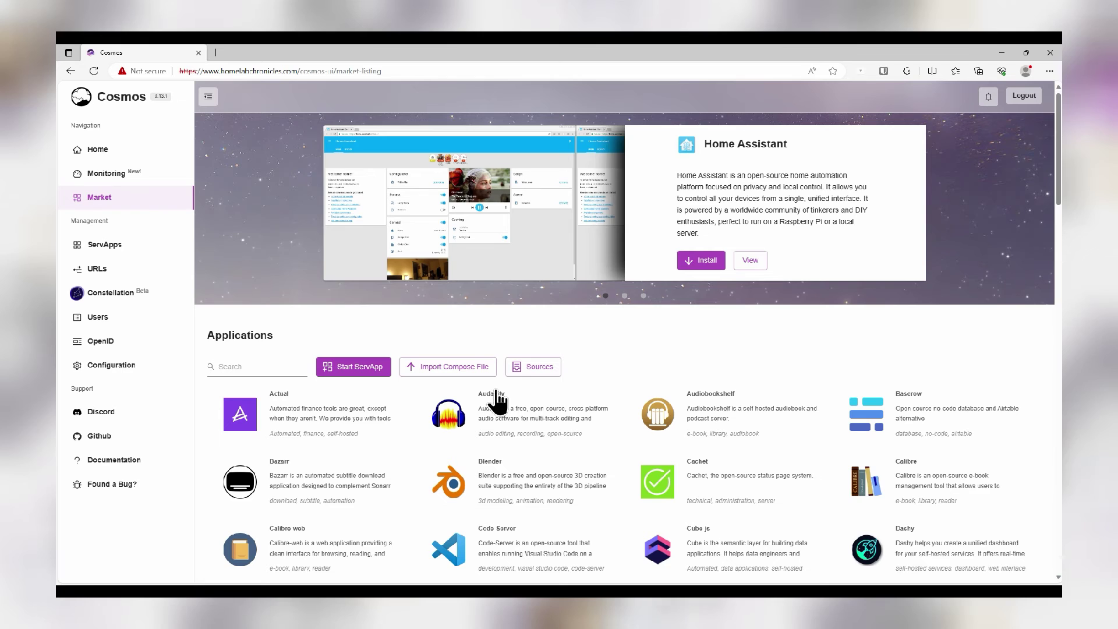
left_click(464, 368)
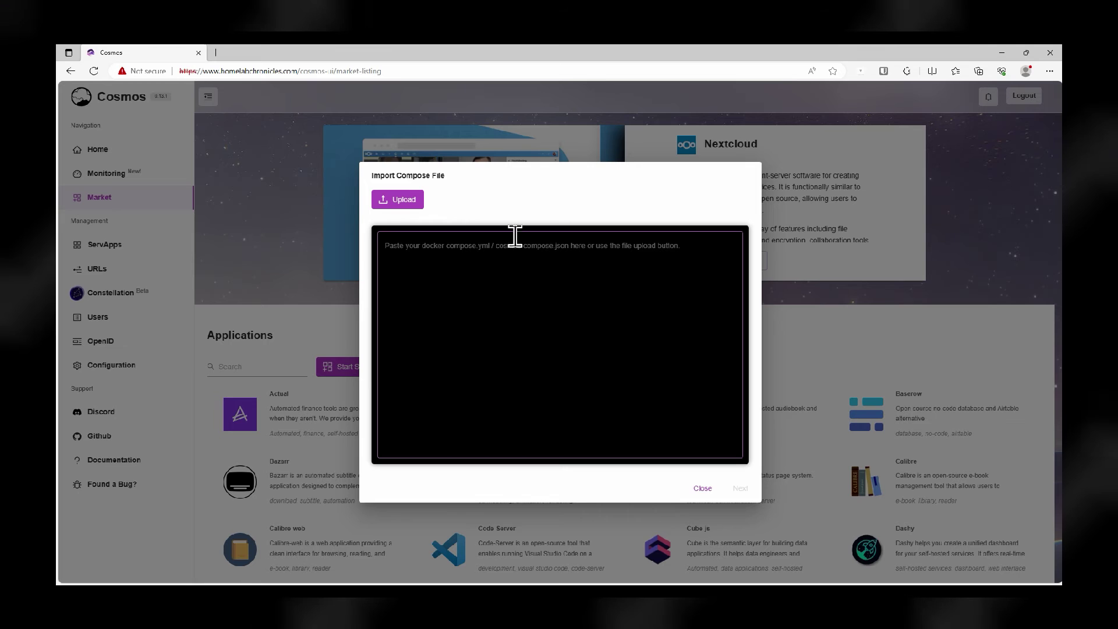
Close the compose import dialog and view the Filebrowser app's Market details
left_click(701, 489)
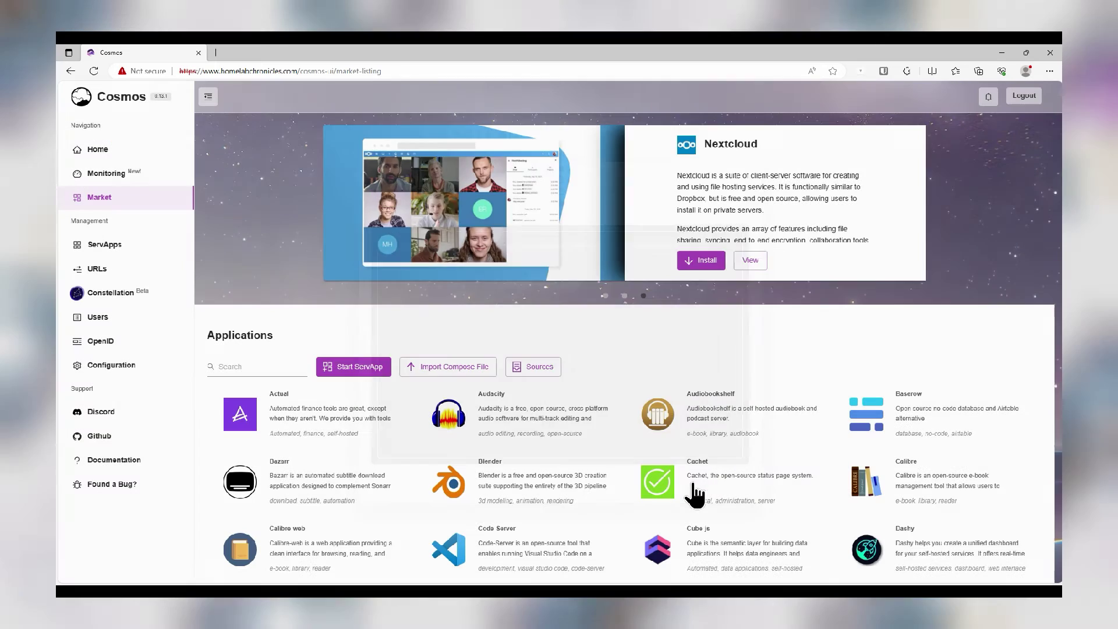
scroll(632, 373, "down", 8)
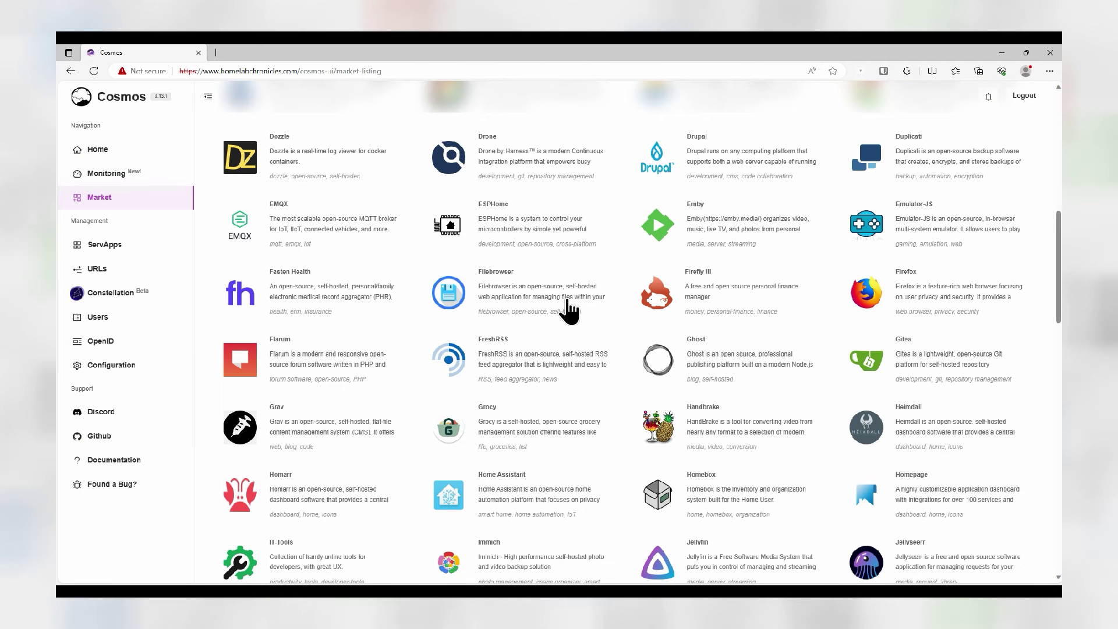
left_click(568, 312)
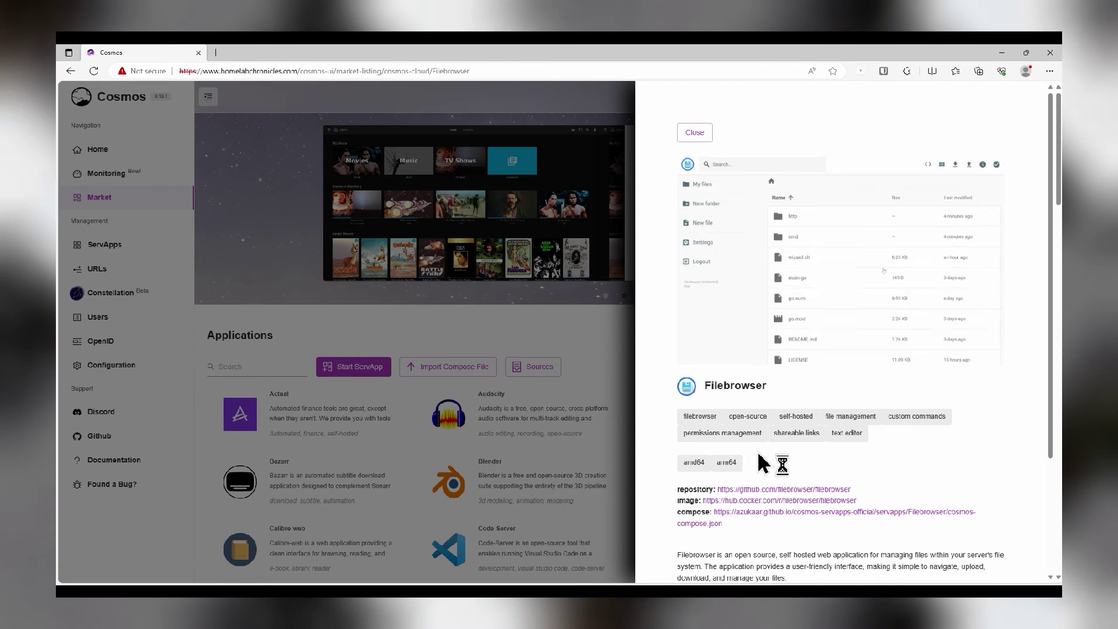
scroll(761, 460, "down", 3)
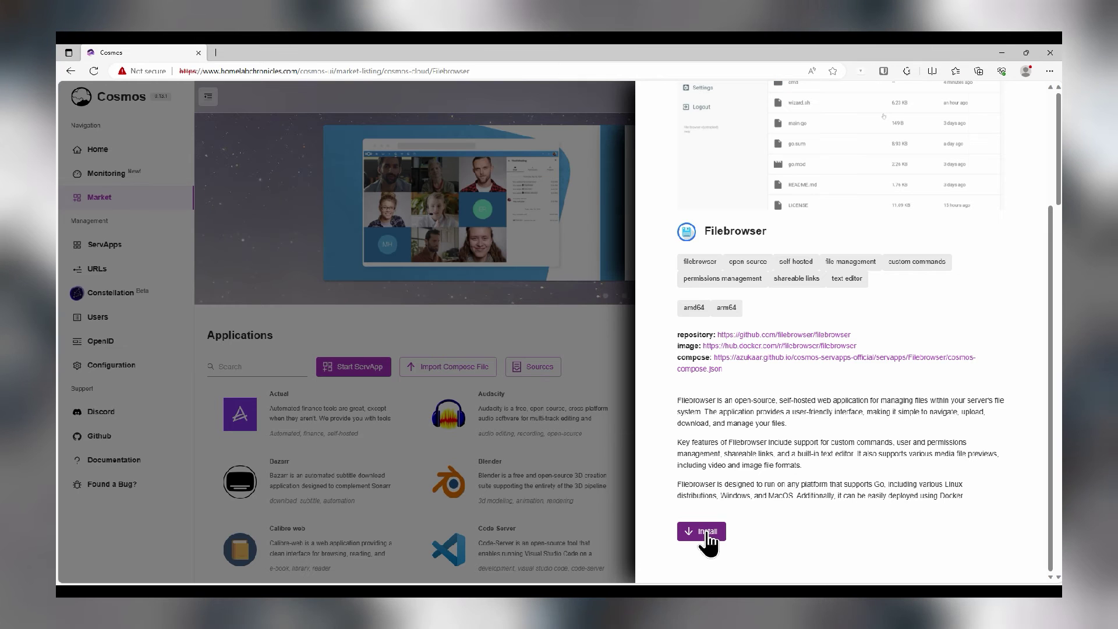
Start installing Filebrowser, check the shared folder setting and trim the www part from its hostname
left_click(707, 532)
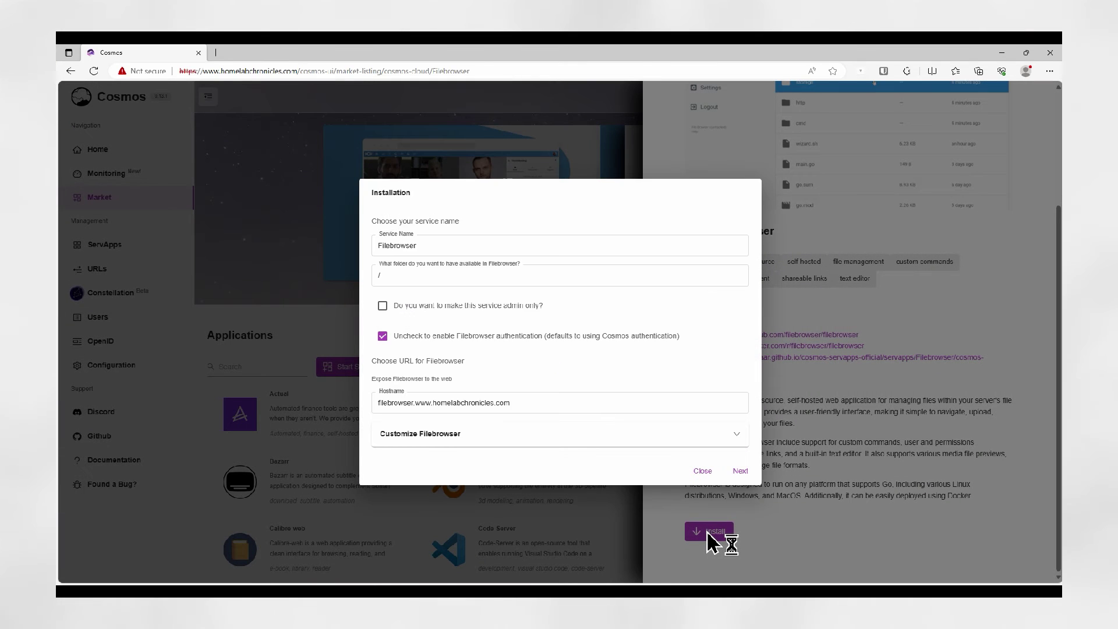
left_click(452, 255)
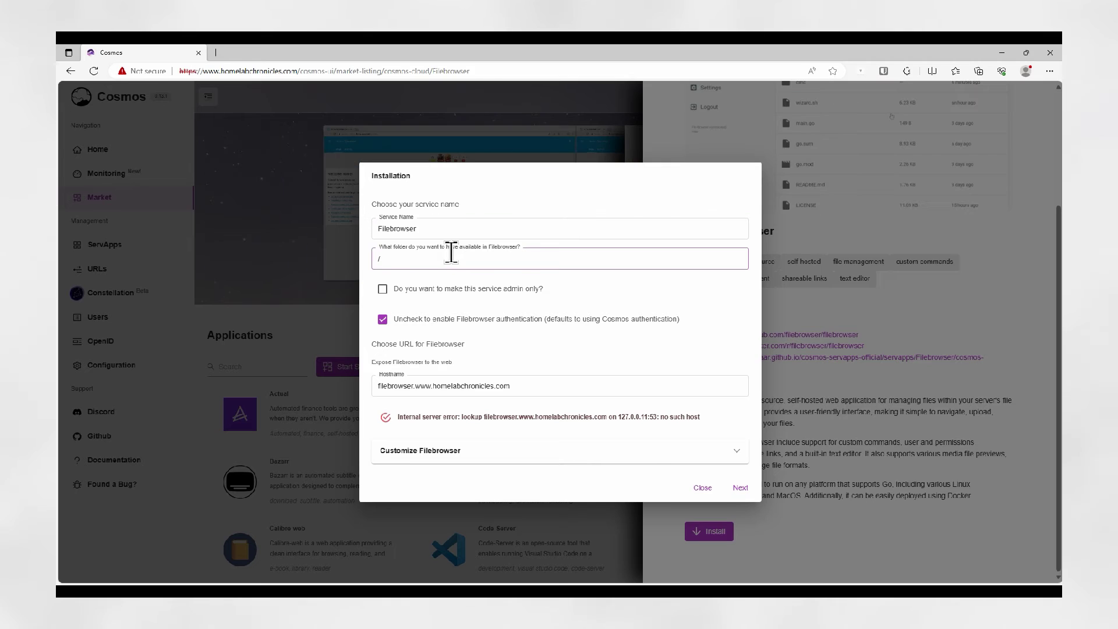
left_click(456, 258)
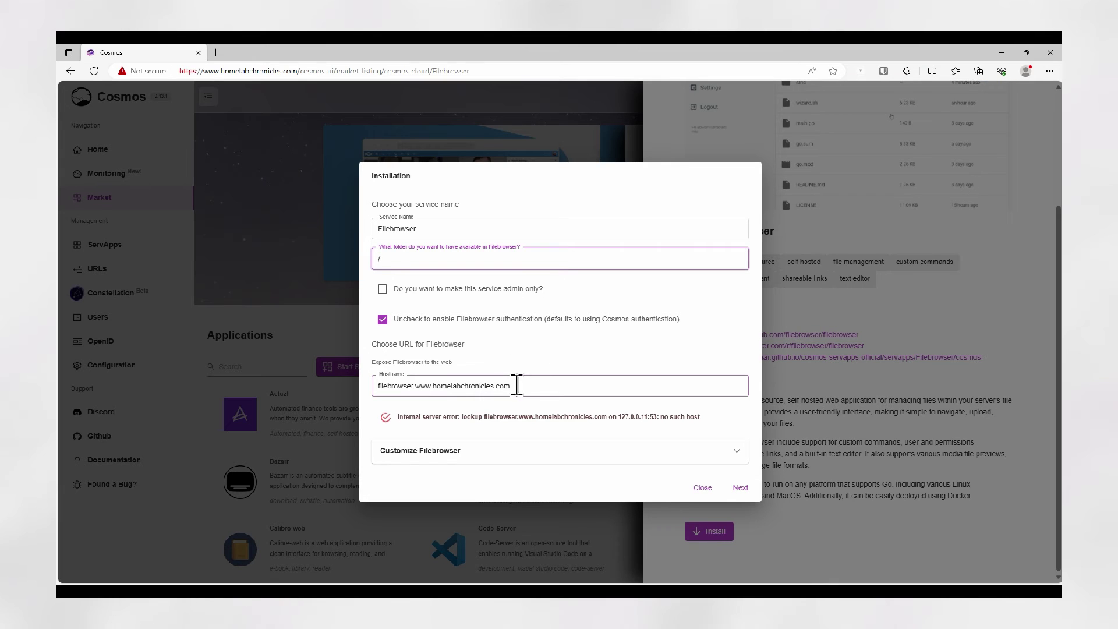
left_click(431, 386)
key("BackSpace")
key("BackSpace")
key("BackSpace")
key("BackSpace")
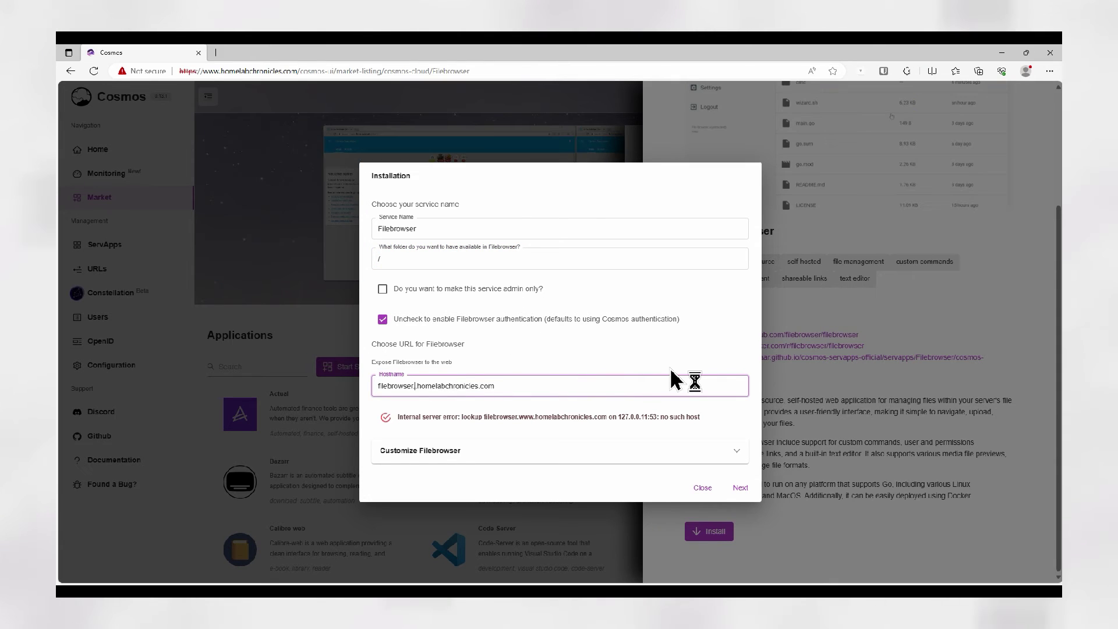
key("BackSpace")
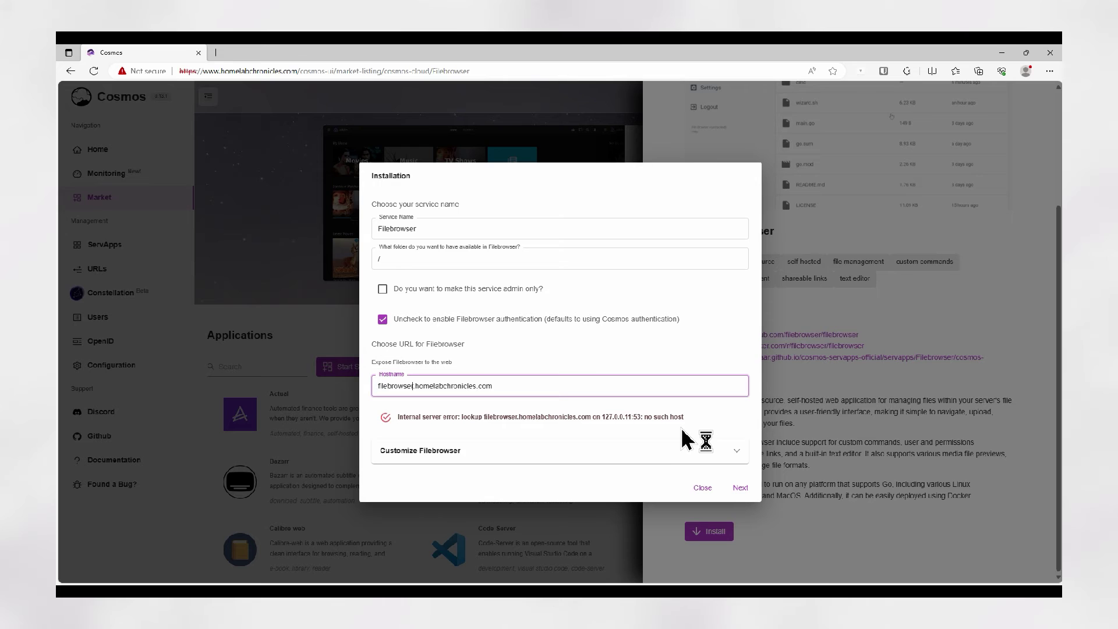
Review the Customize Filebrowser options and advance to the Create Service JSON preview
left_click(600, 457)
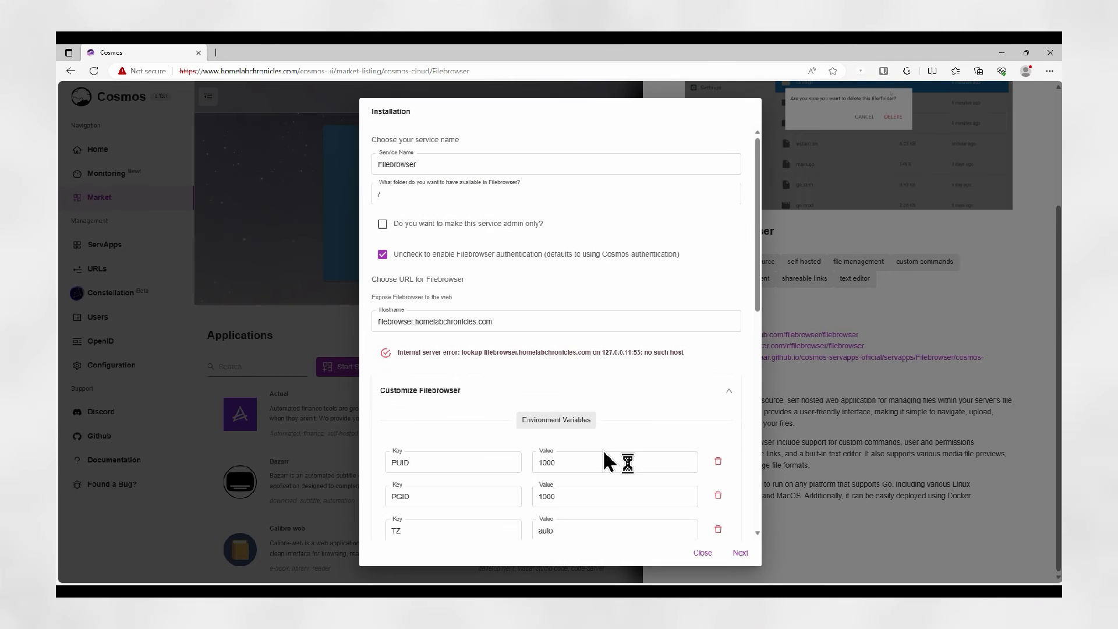
scroll(631, 382, "down", 5)
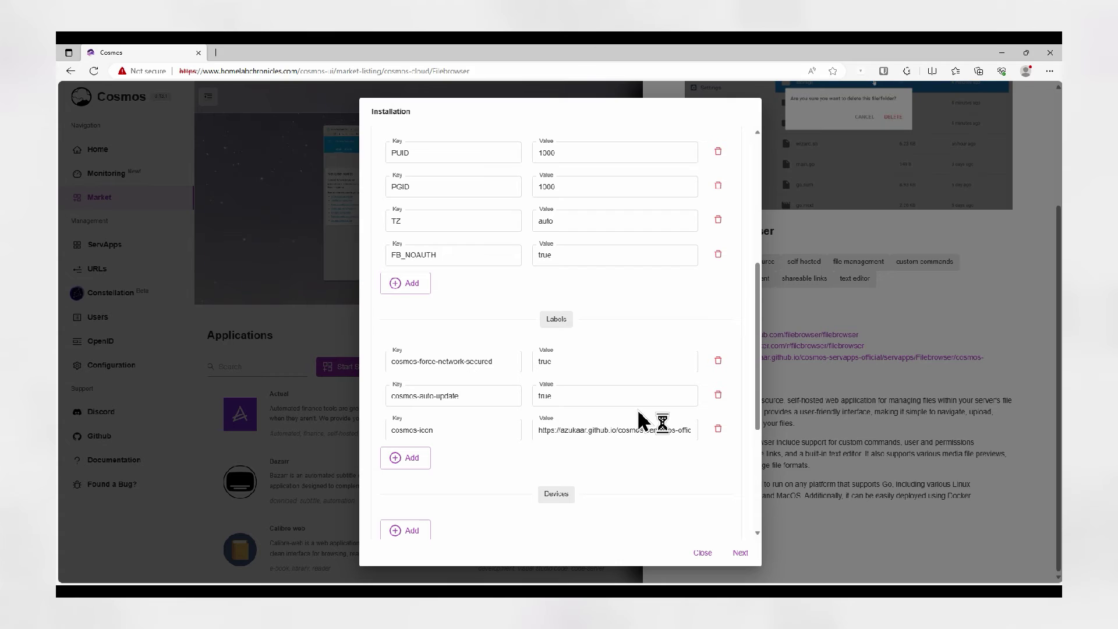
left_click(637, 401)
scroll(637, 406, "down", 2)
scroll(637, 406, "down", 3)
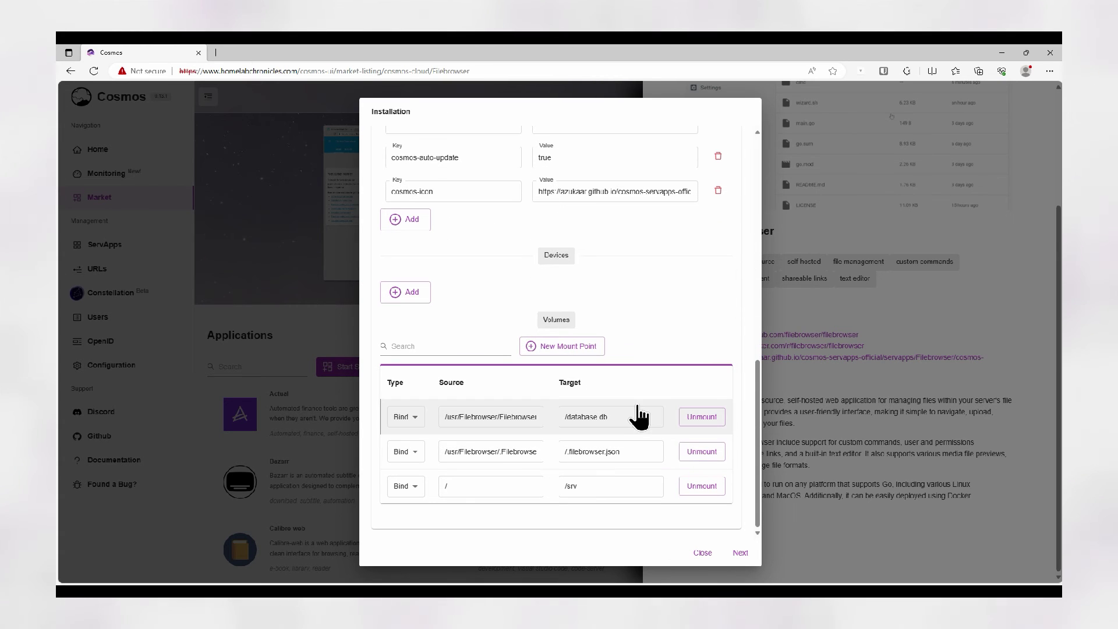
left_click(742, 551)
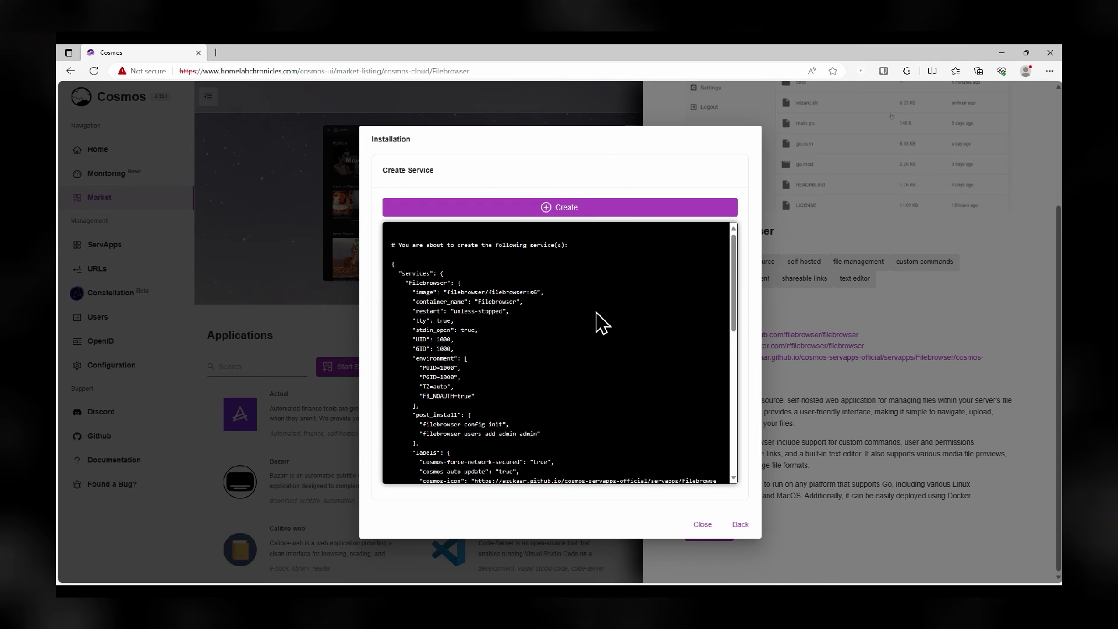
scroll(605, 320, "down", 3)
scroll(606, 326, "down", 3)
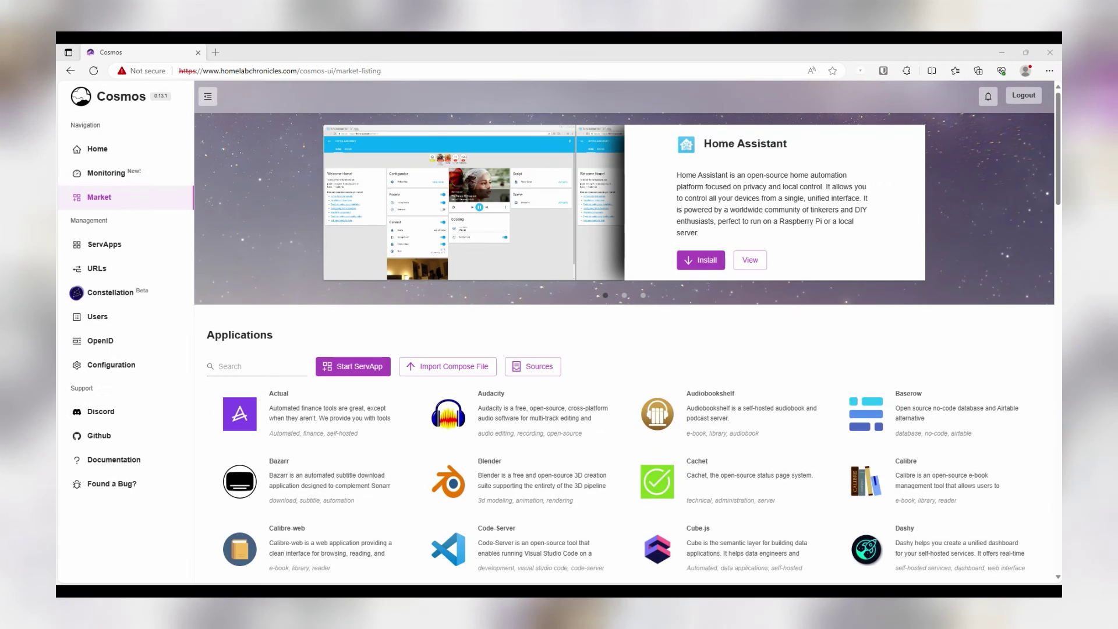
Load filebrowser.homelabchronicles.com in a new tab and proceed past the certificate warning
left_click(215, 52)
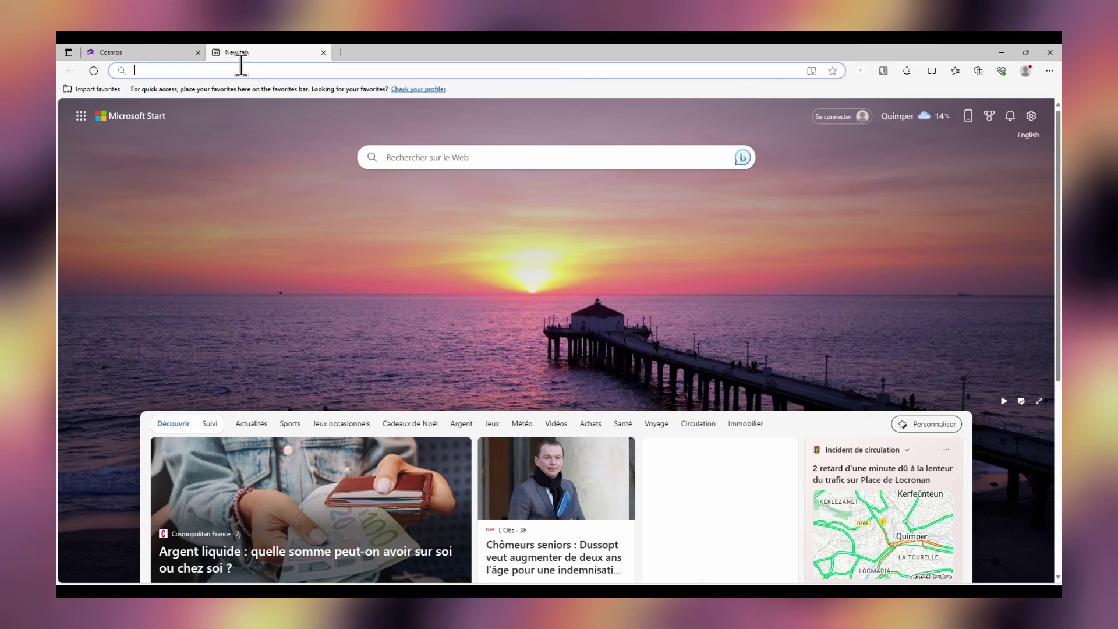
type("filebrowser.homelabchron")
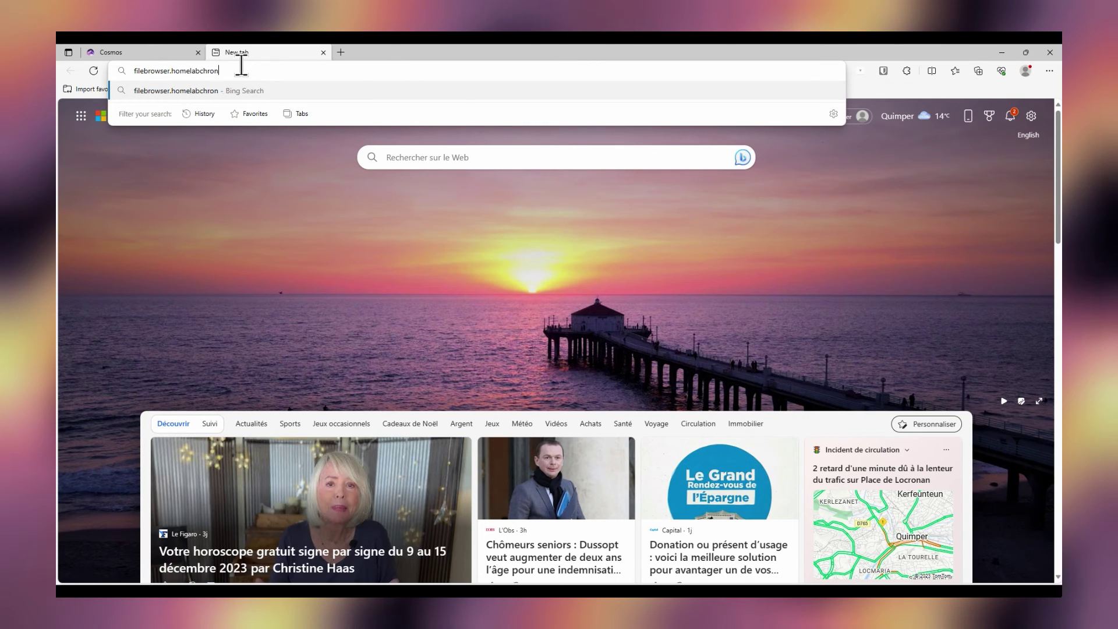
key("BackSpace")
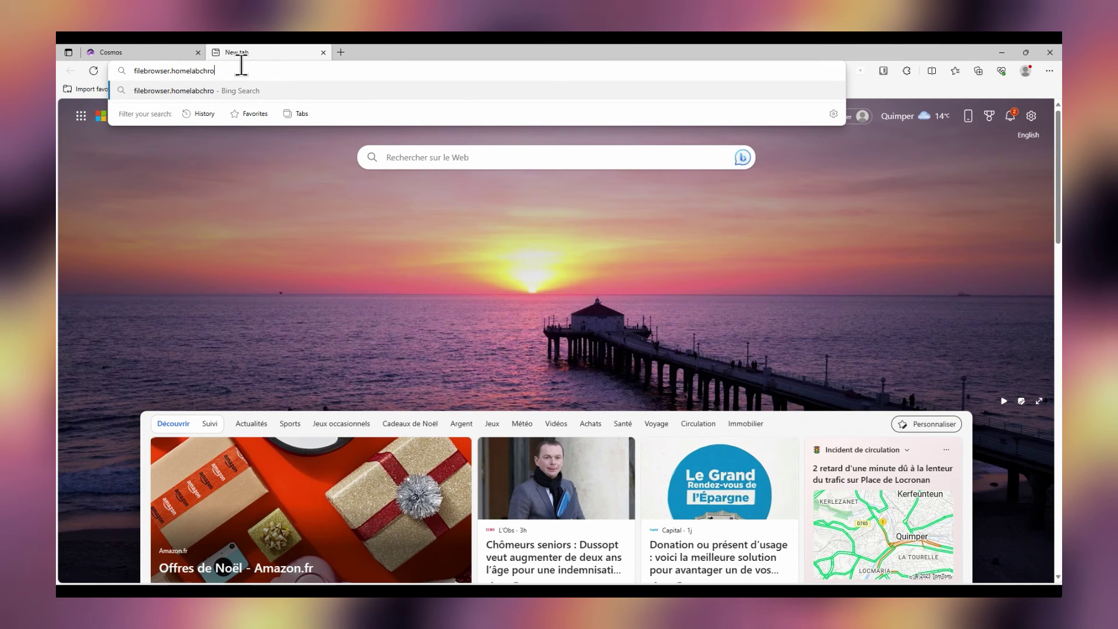
type("nicles.com")
key("Return")
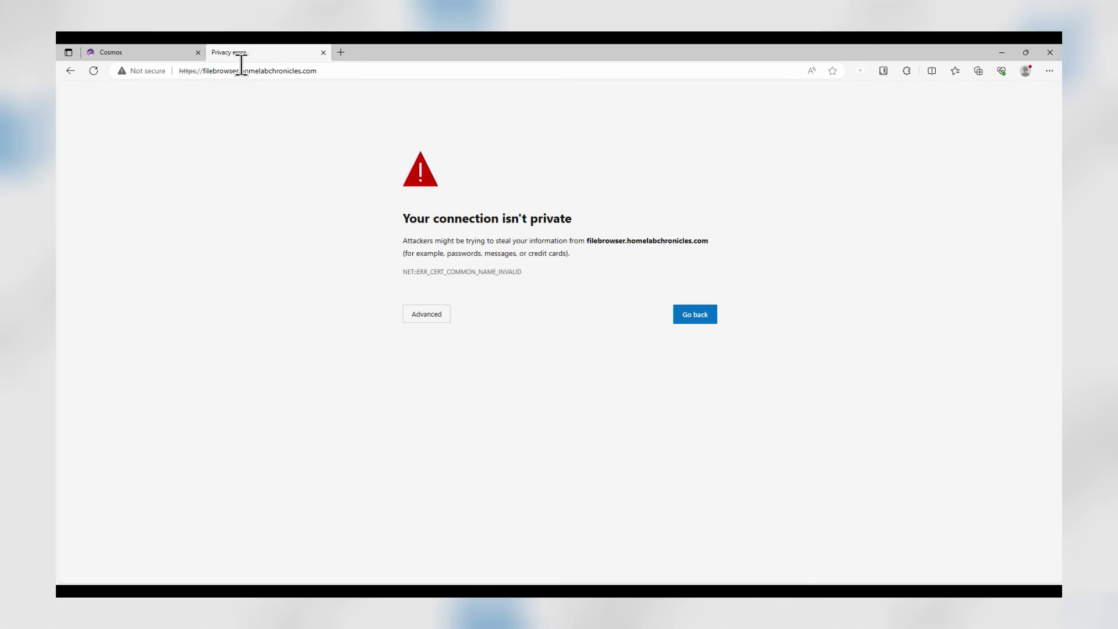
left_click(420, 316)
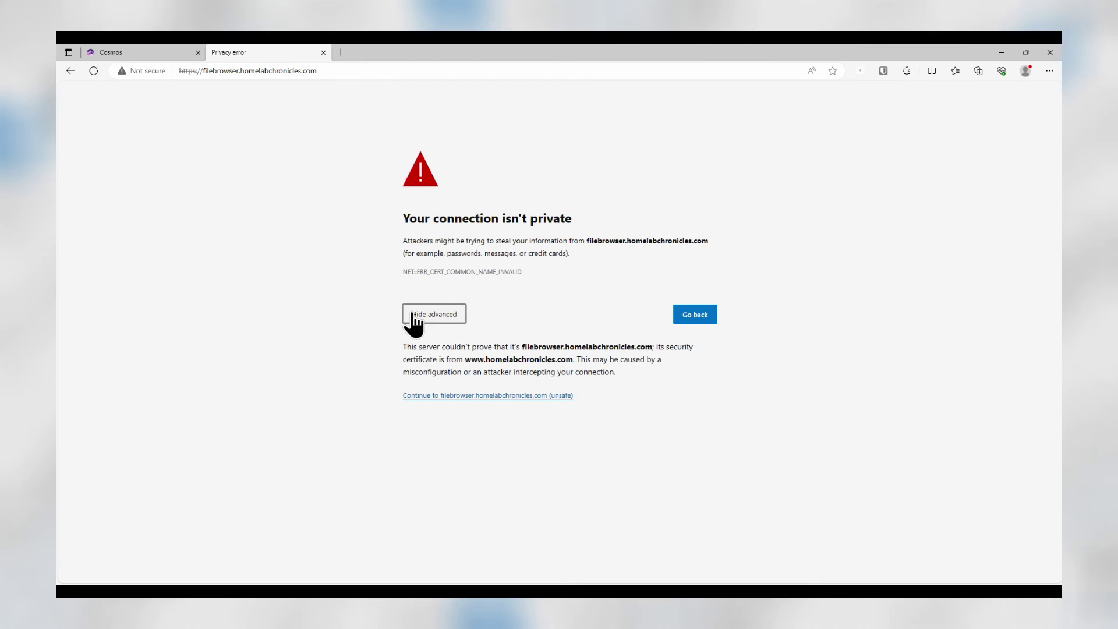
left_click(500, 395)
Sign in to Filebrowser with the Cosmos credentials and view the home folder
left_click(491, 323)
type("cosmos")
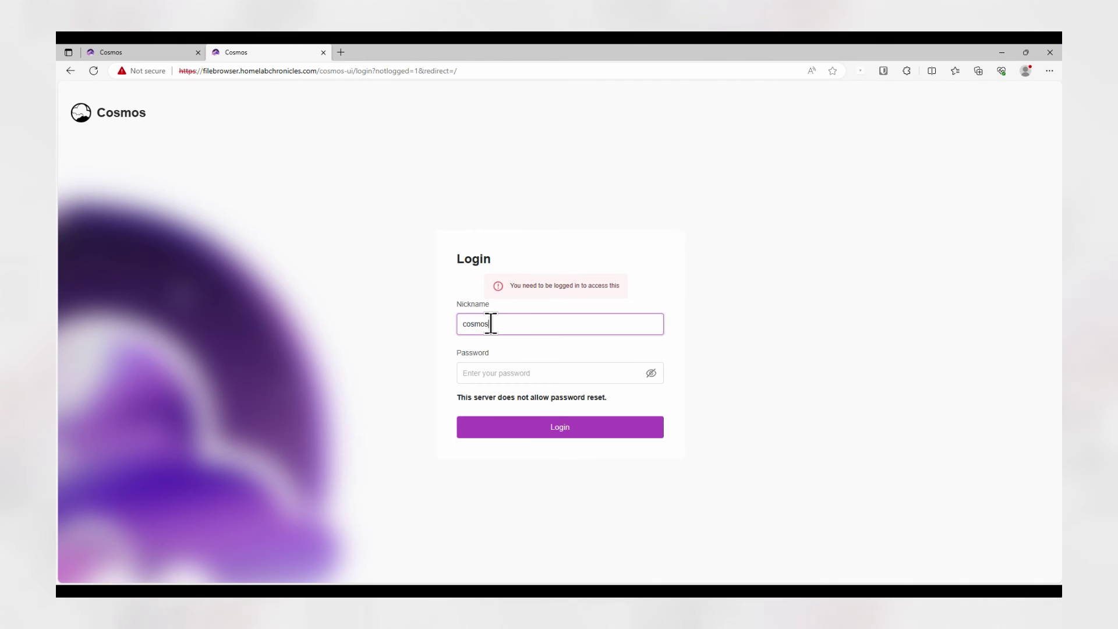
key("Tab")
type("c")
left_click(552, 426)
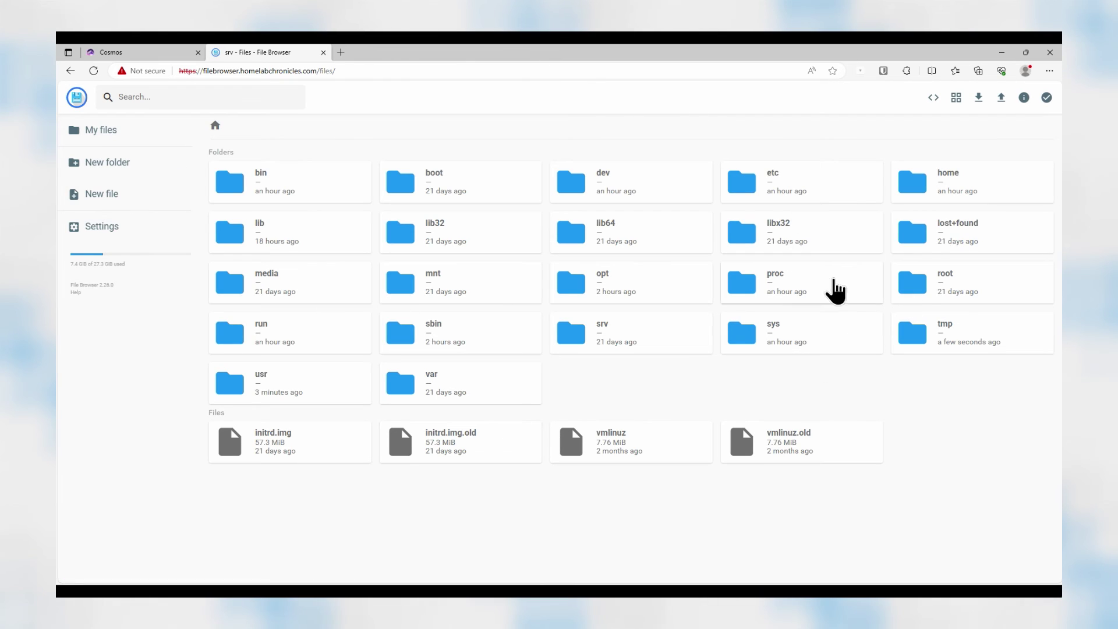
double_click(948, 180)
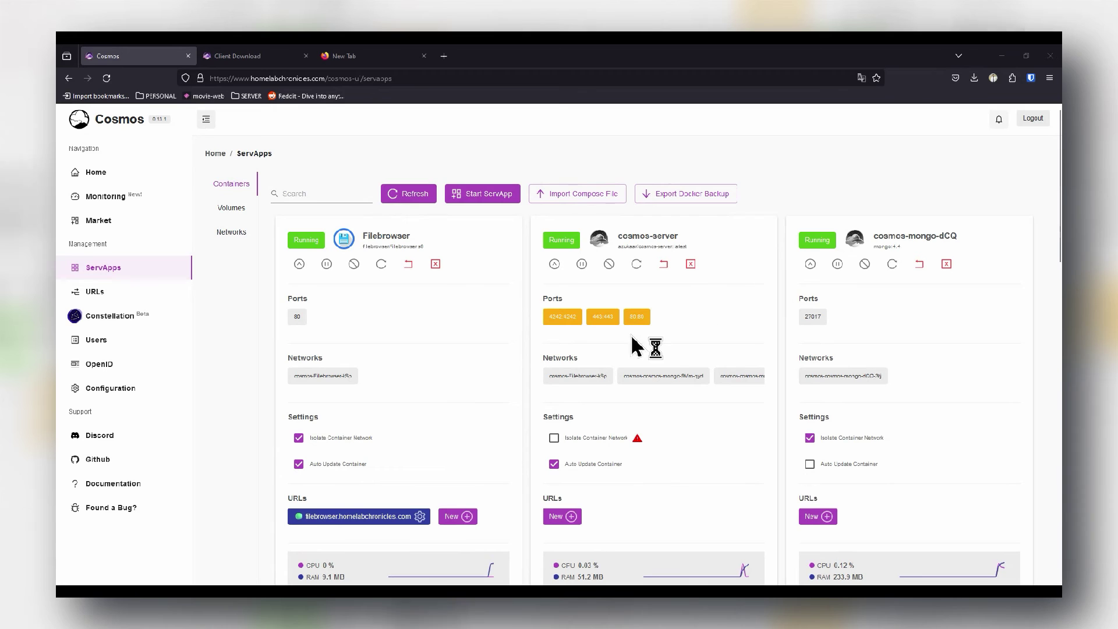
Scroll through the ServApps container cards, confirming Filebrowser runs at its subdomain URL
scroll(407, 304, "down", 3)
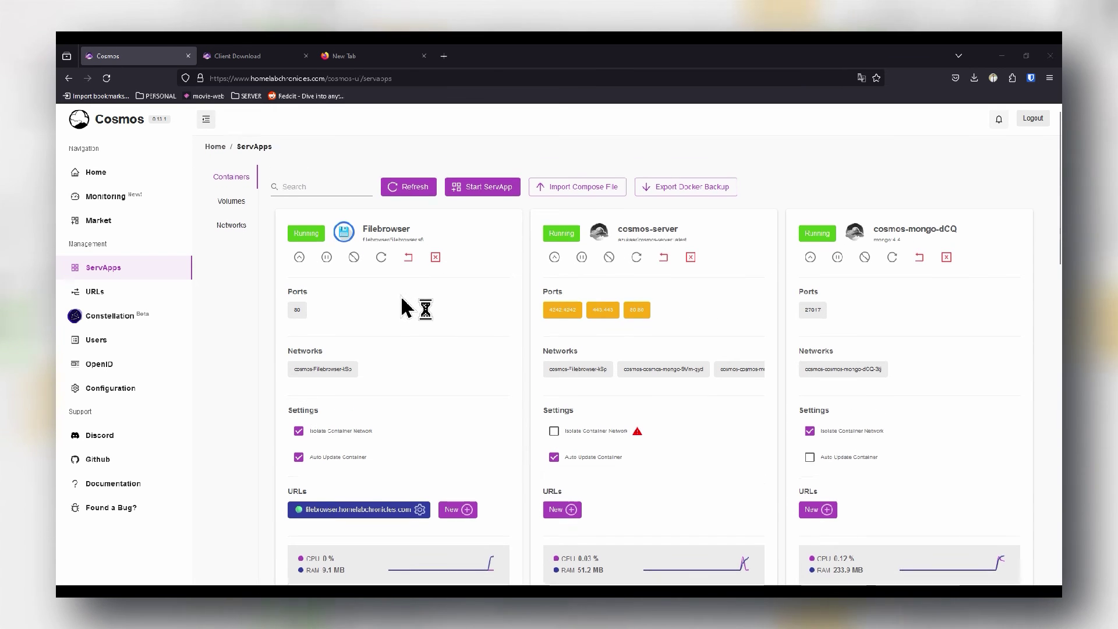
scroll(396, 259, "up", 2)
scroll(712, 327, "down", 5)
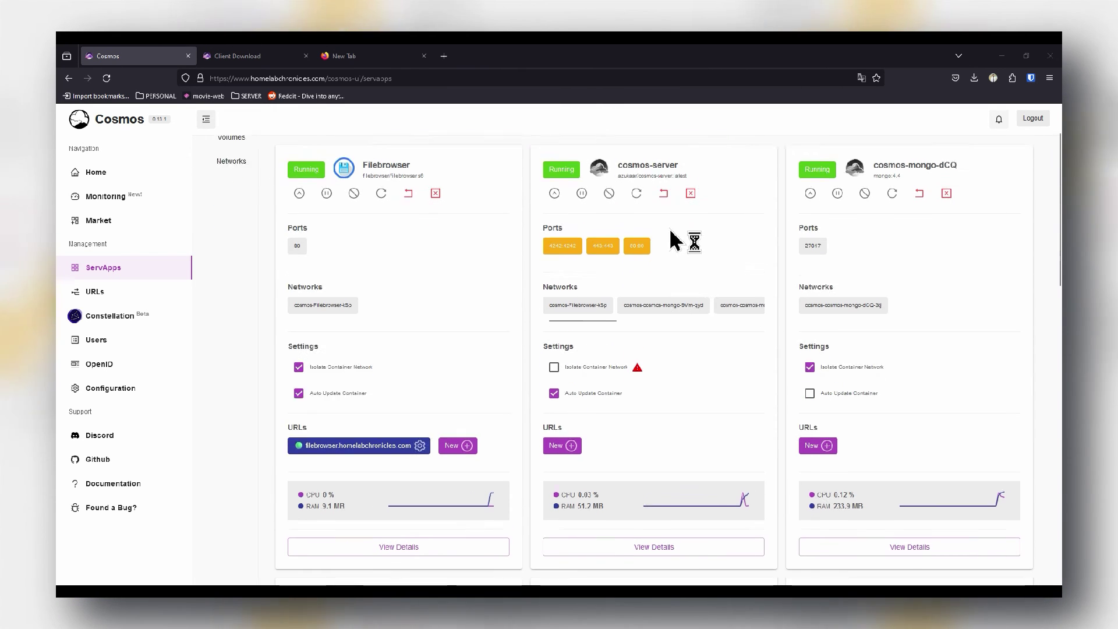
scroll(774, 457, "down", 8)
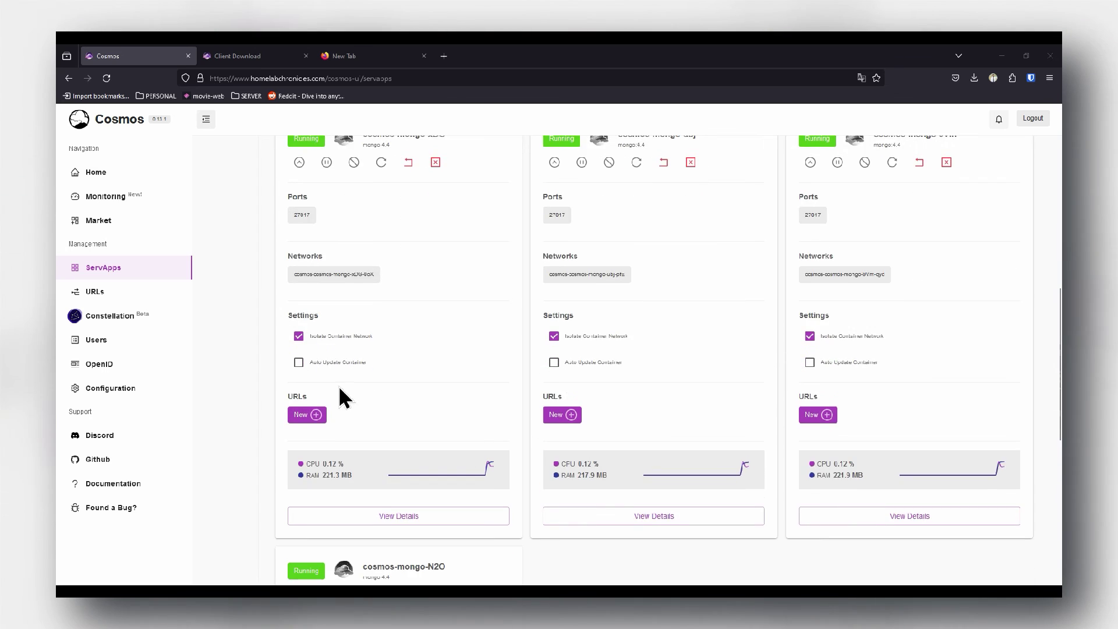
scroll(629, 419, "up", 5)
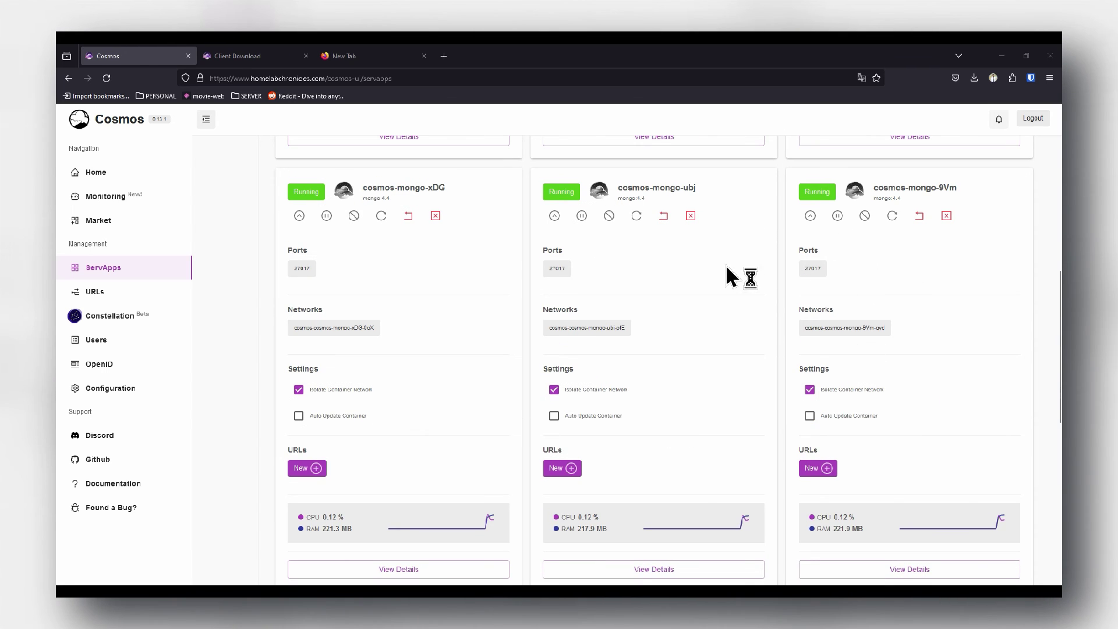
scroll(728, 279, "up", 5)
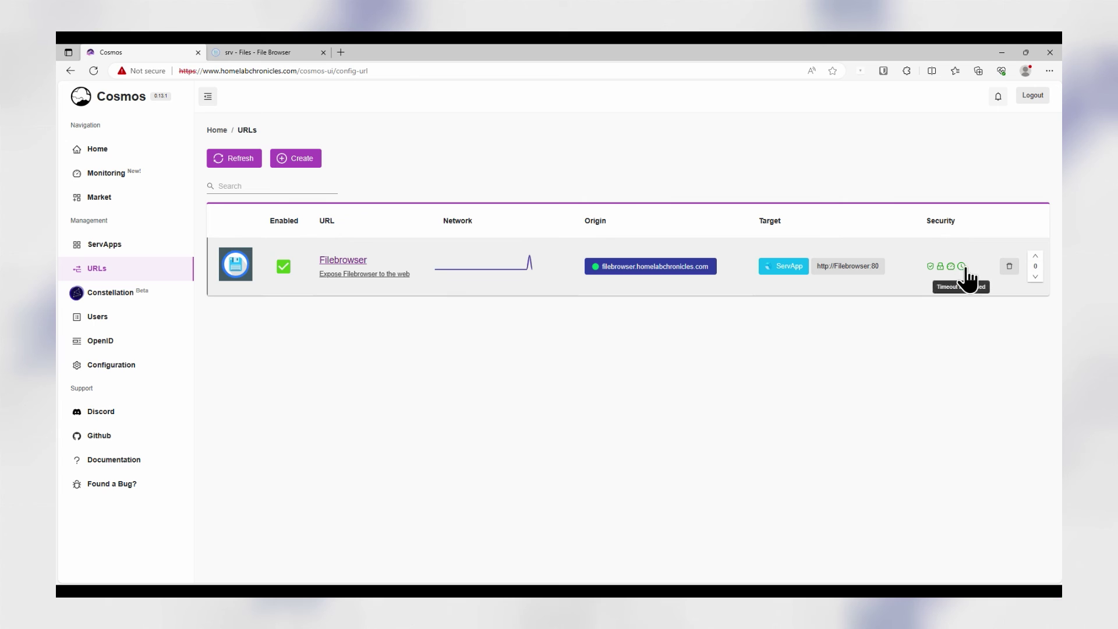
Show the Filebrowser route's details from the URLs table
left_click(334, 273)
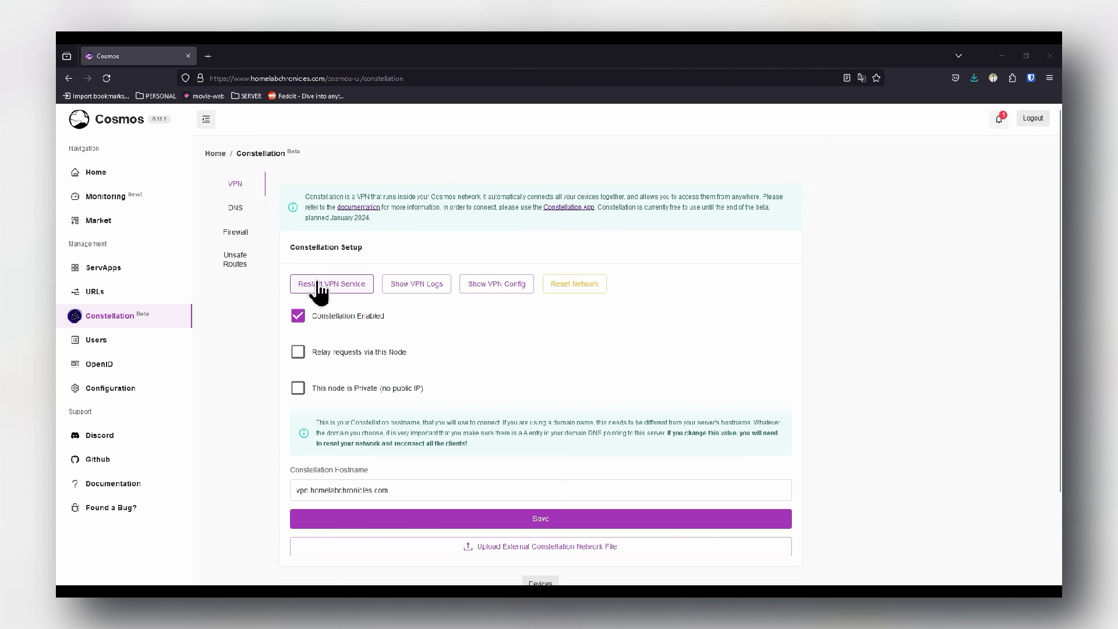
Add a Constellation VPN device named laptop with its owner selected
scroll(382, 491, "down", 2)
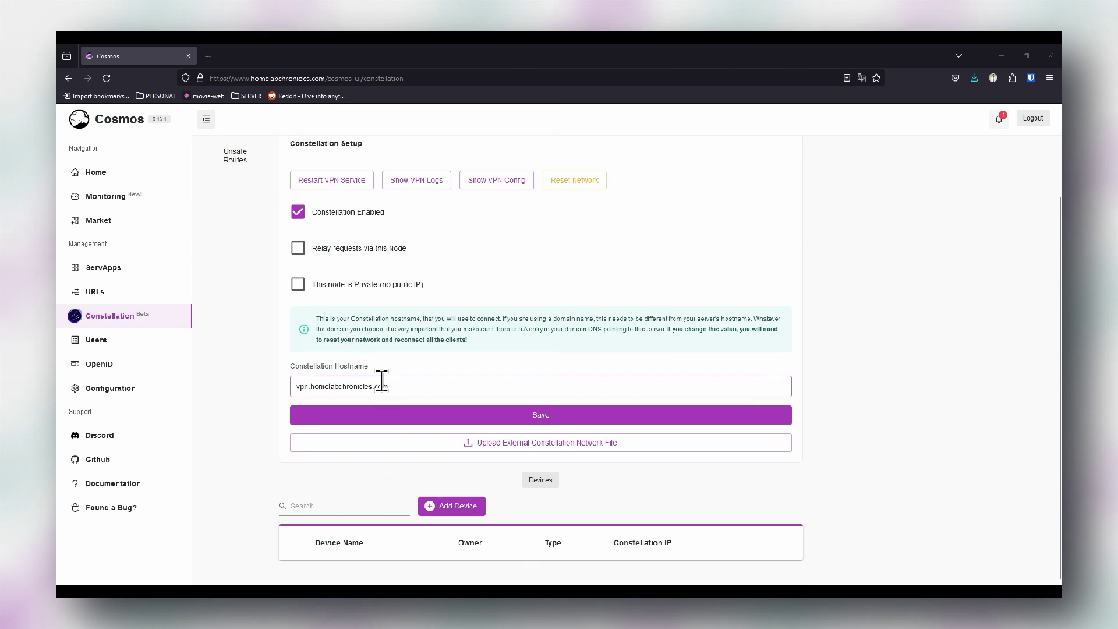
left_click(457, 507)
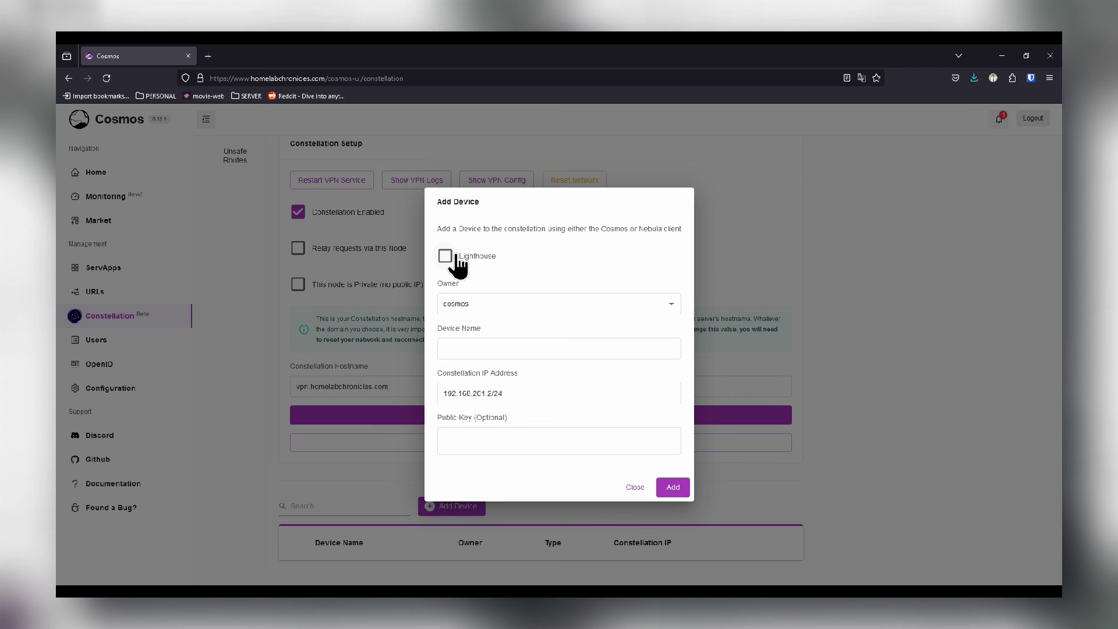
left_click(477, 304)
left_click(478, 320)
left_click(506, 349)
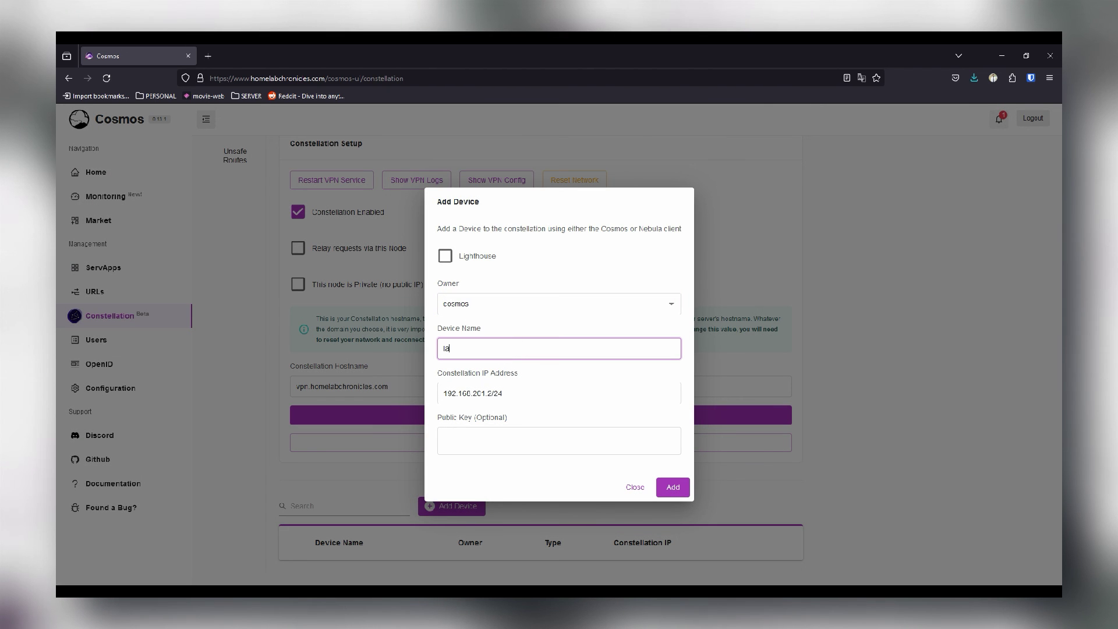
left_click(672, 488)
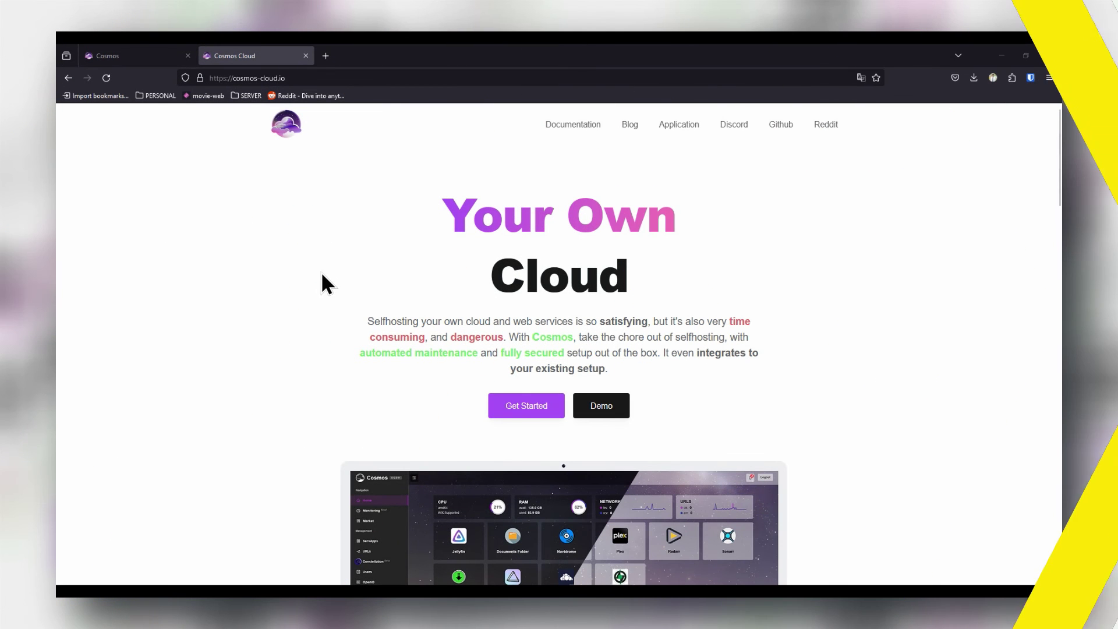
Go to the Client Download page and download the Windows 10/11 Cosmos client
left_click(679, 124)
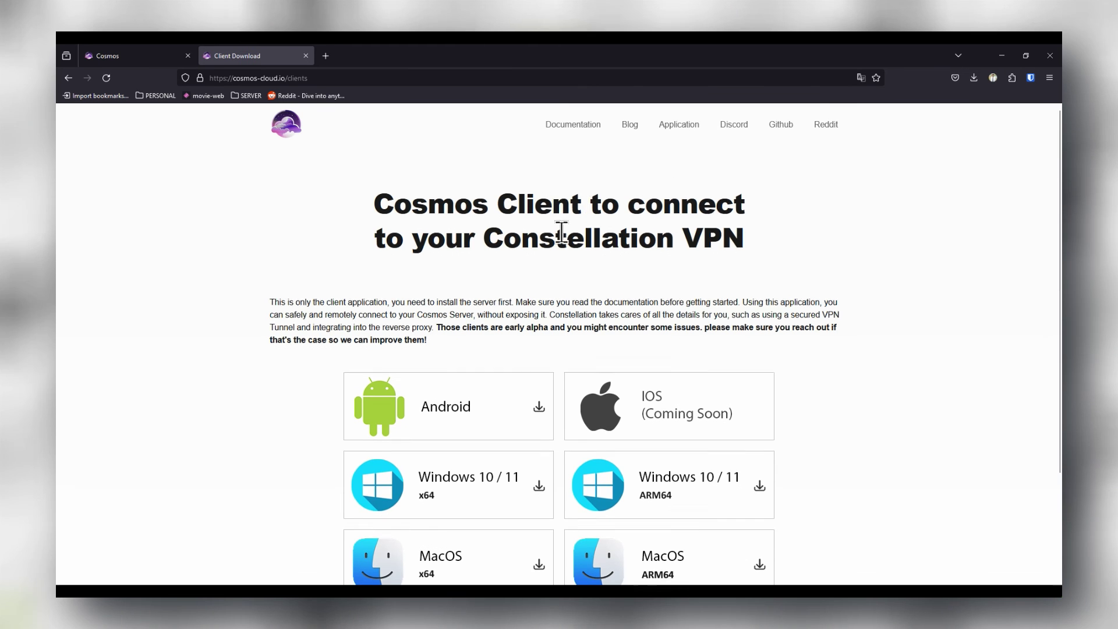
scroll(559, 257, "down", 3)
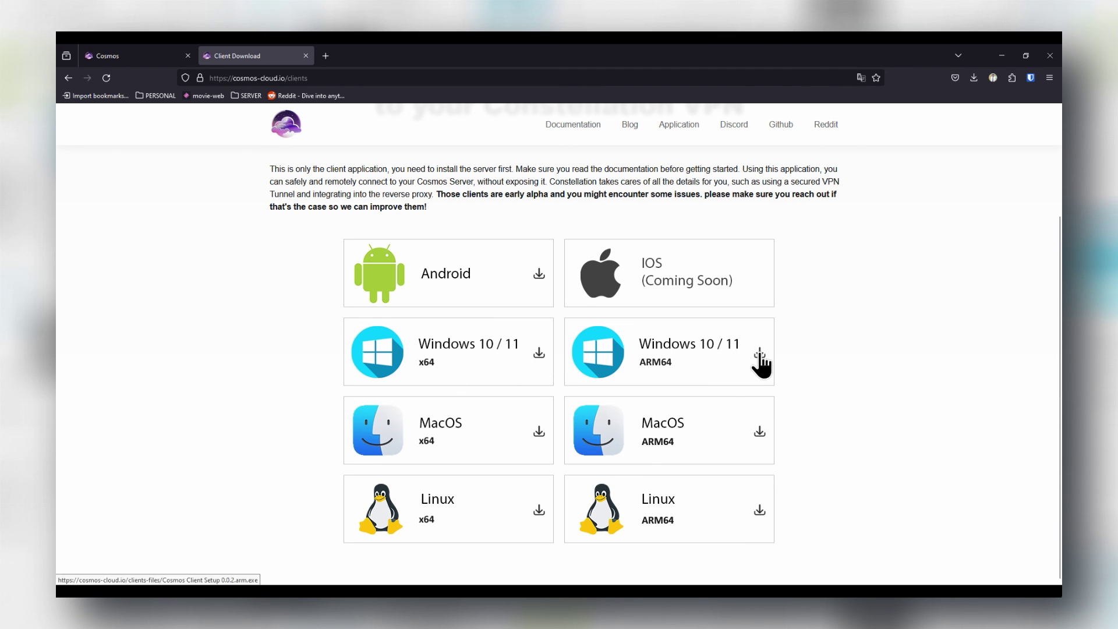
left_click(536, 355)
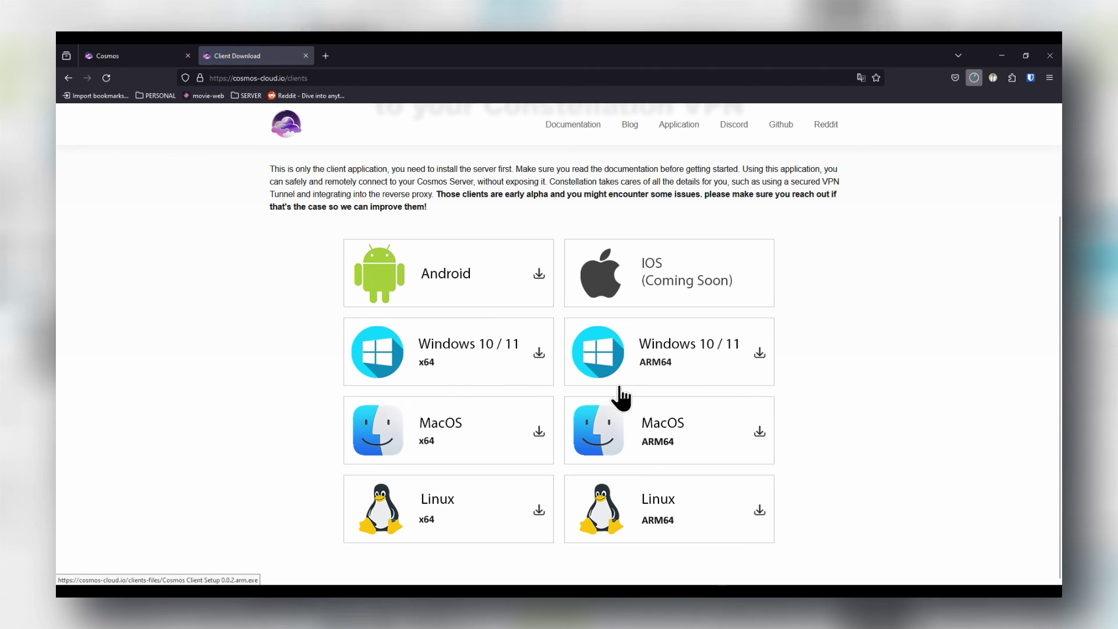